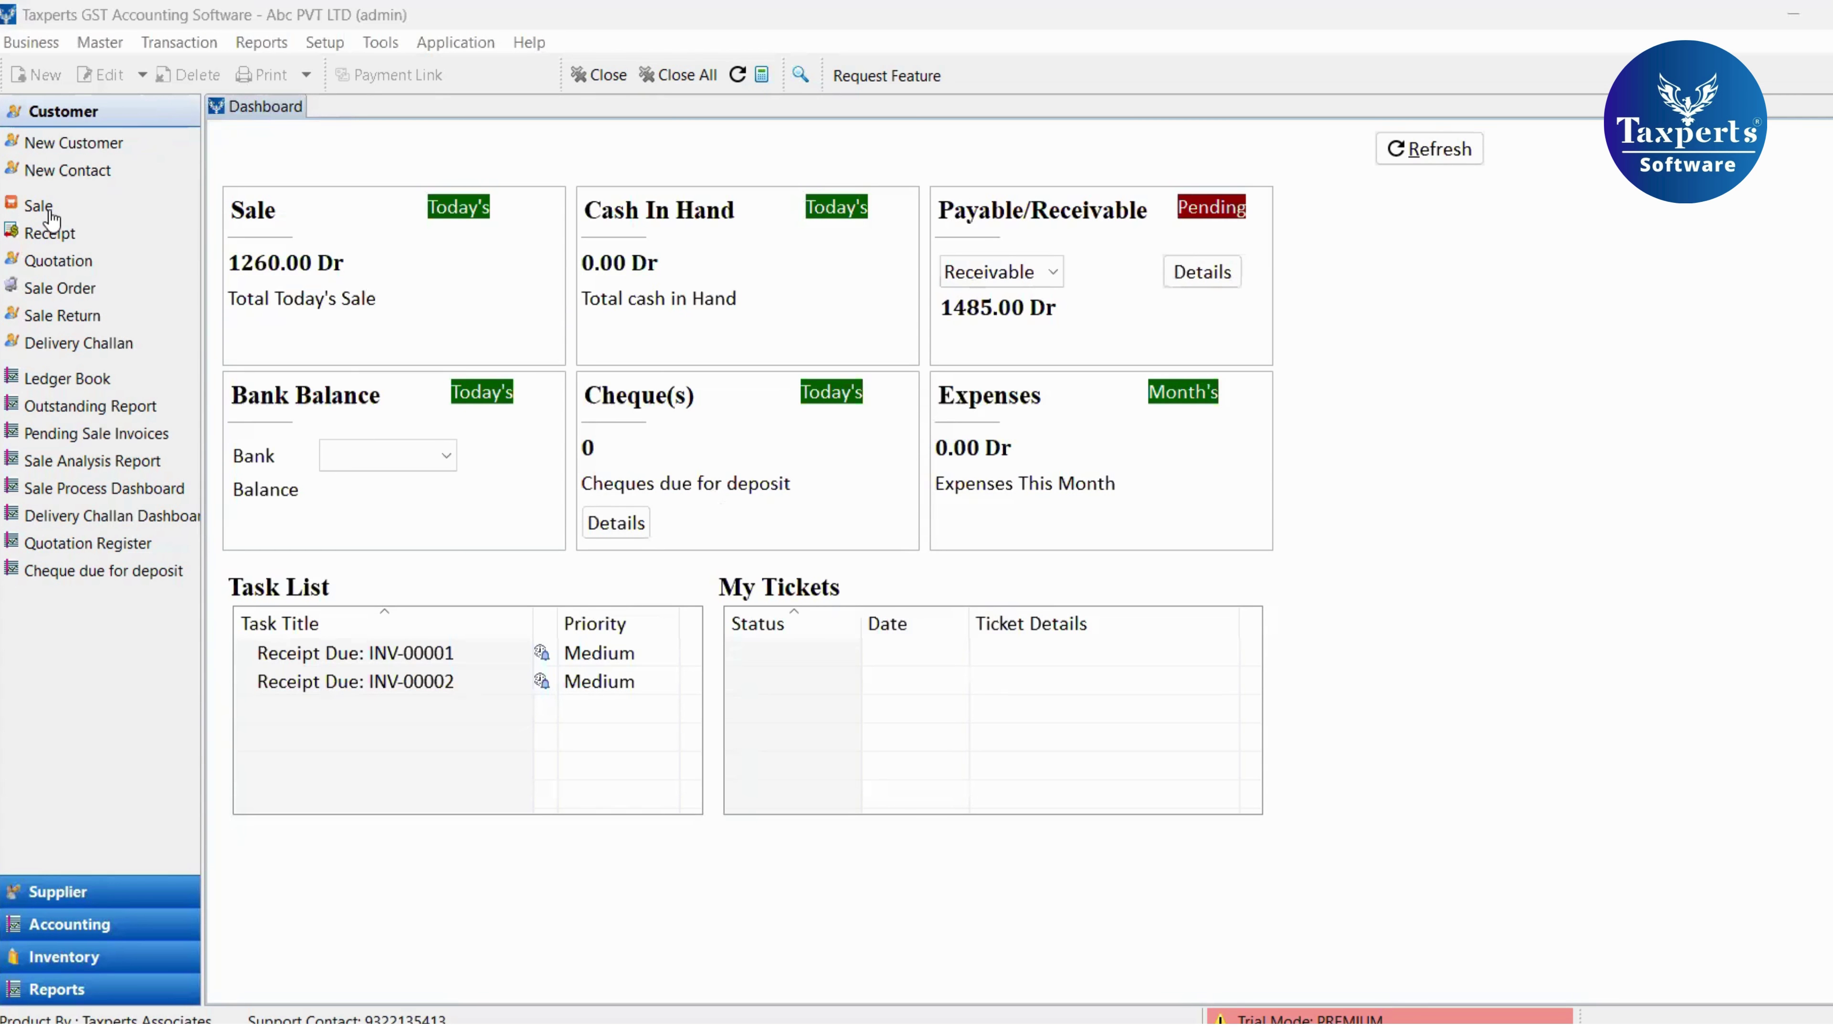
Start a new customer sale and set its voucher type to Tax Invoice.
{"action": "left_click", "coordinate": [49, 211]}
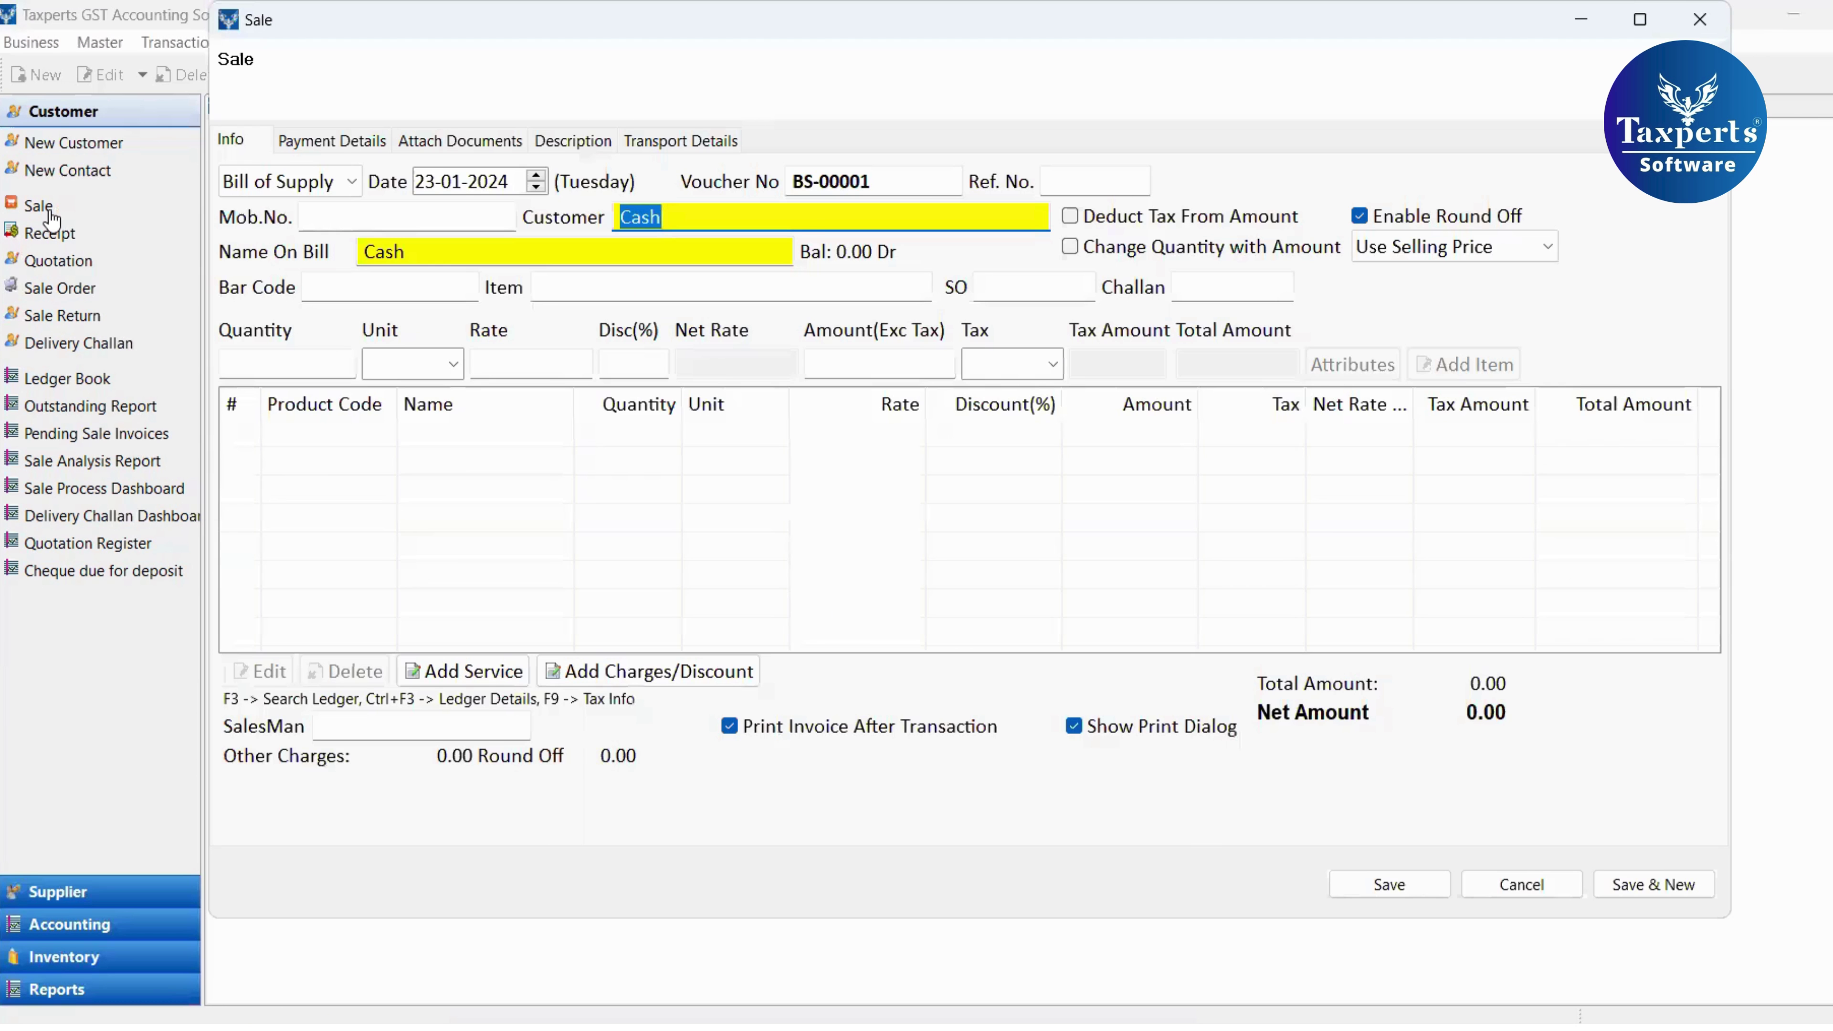
{"action": "left_click", "coordinate": [347, 186]}
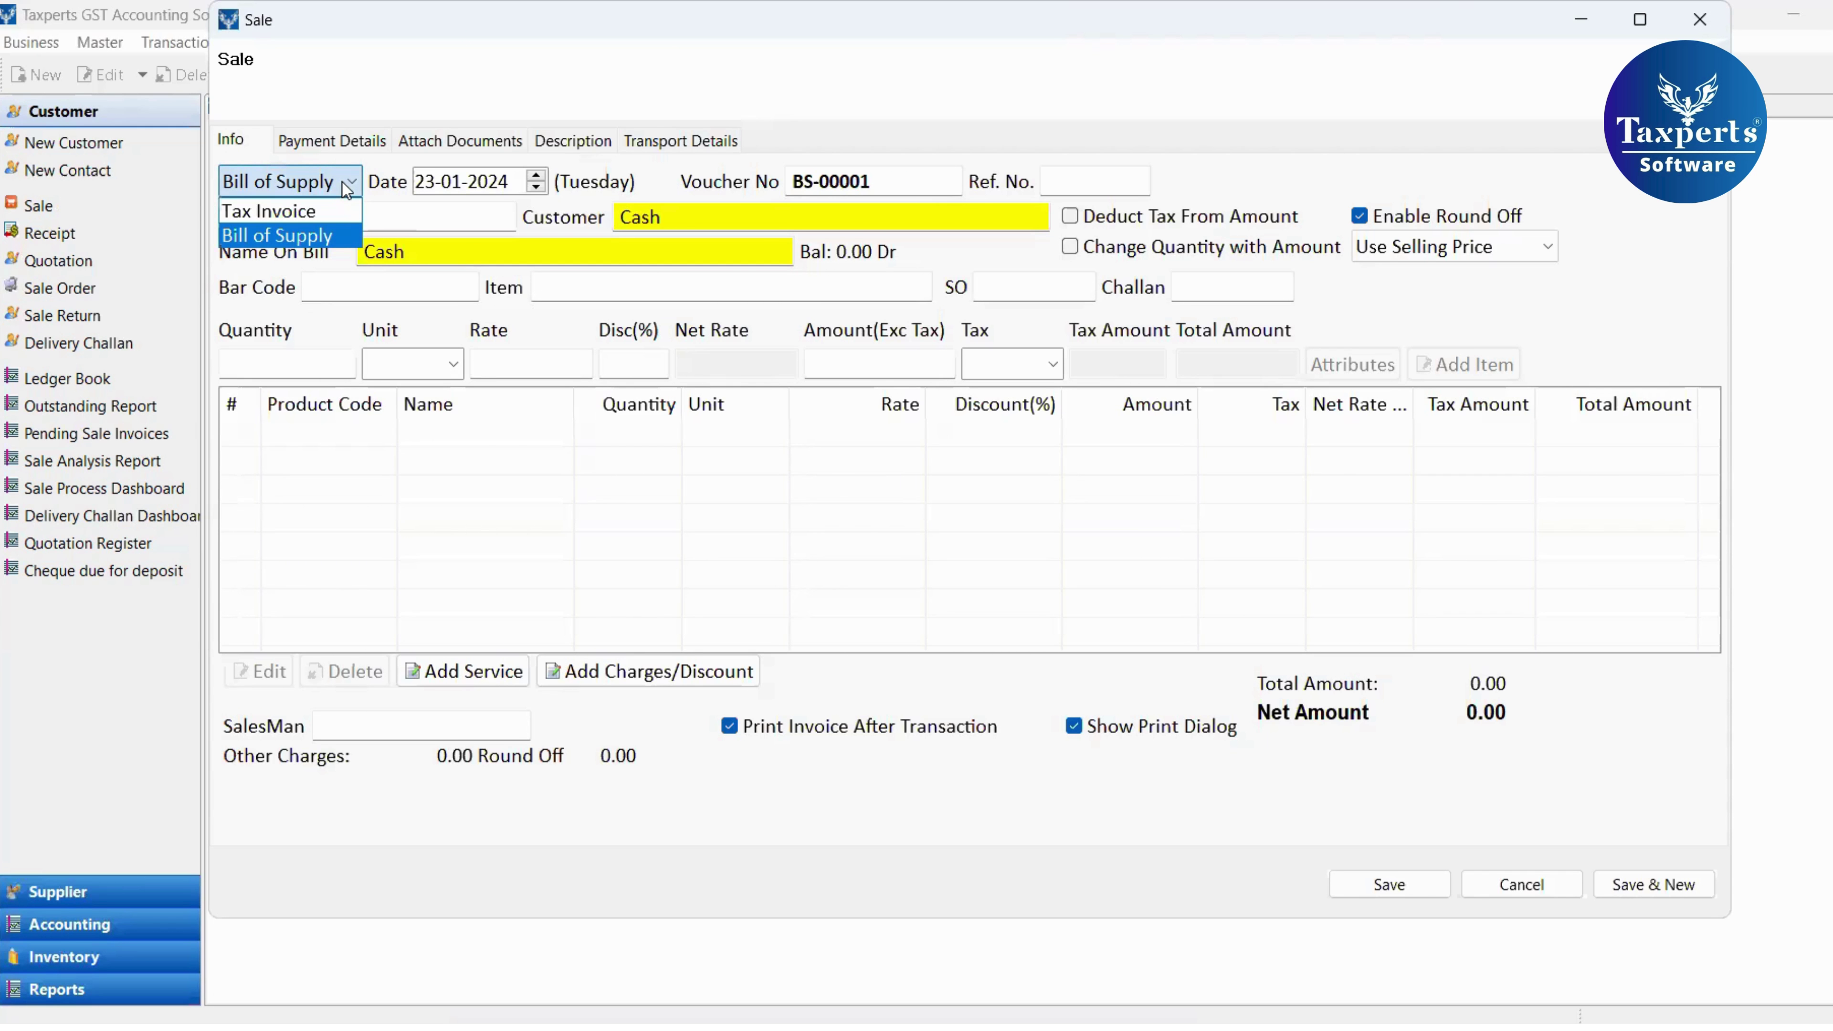
{"action": "left_click", "coordinate": [321, 213]}
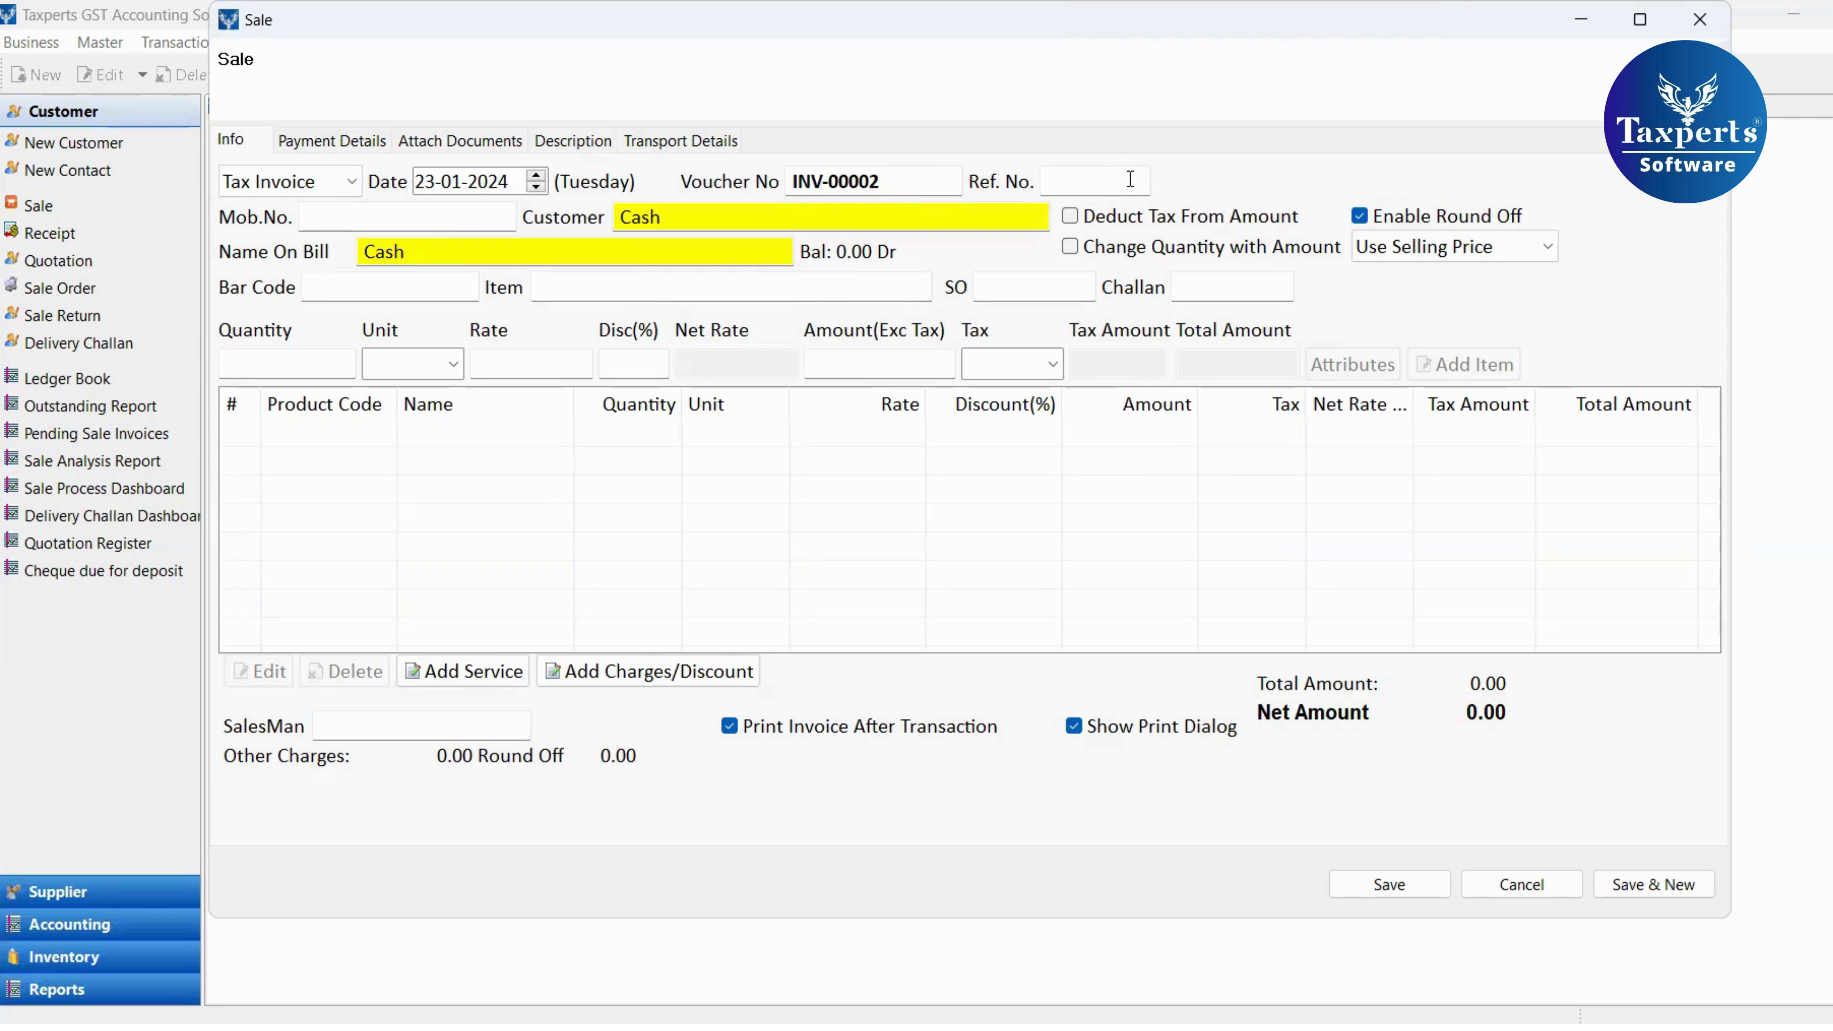
Replace the Cash customer on the sale with the Sashi Enterprise ledger.
{"action": "left_click", "coordinate": [672, 225]}
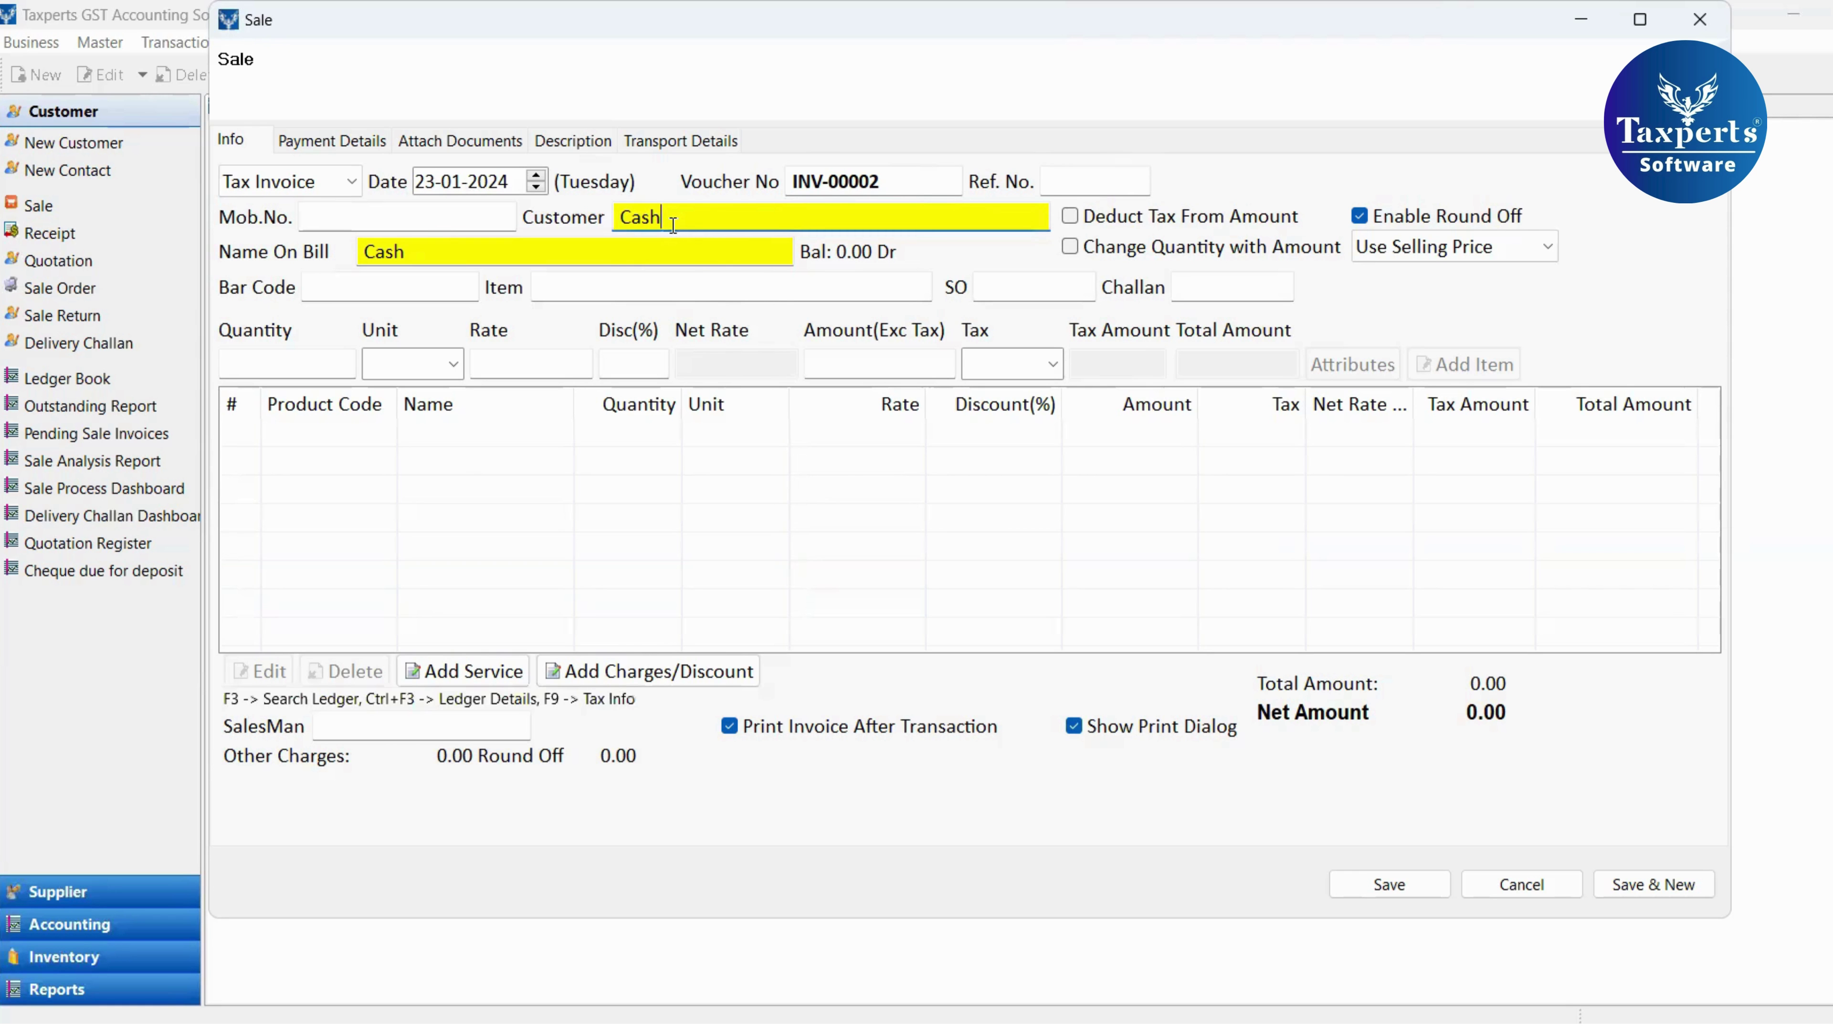
{"action": "key", "text": "BackSpace"}
{"action": "key", "text": "BackSpace"}
{"action": "key", "text": "BackSpace"}
{"action": "key", "text": "BackSpace"}
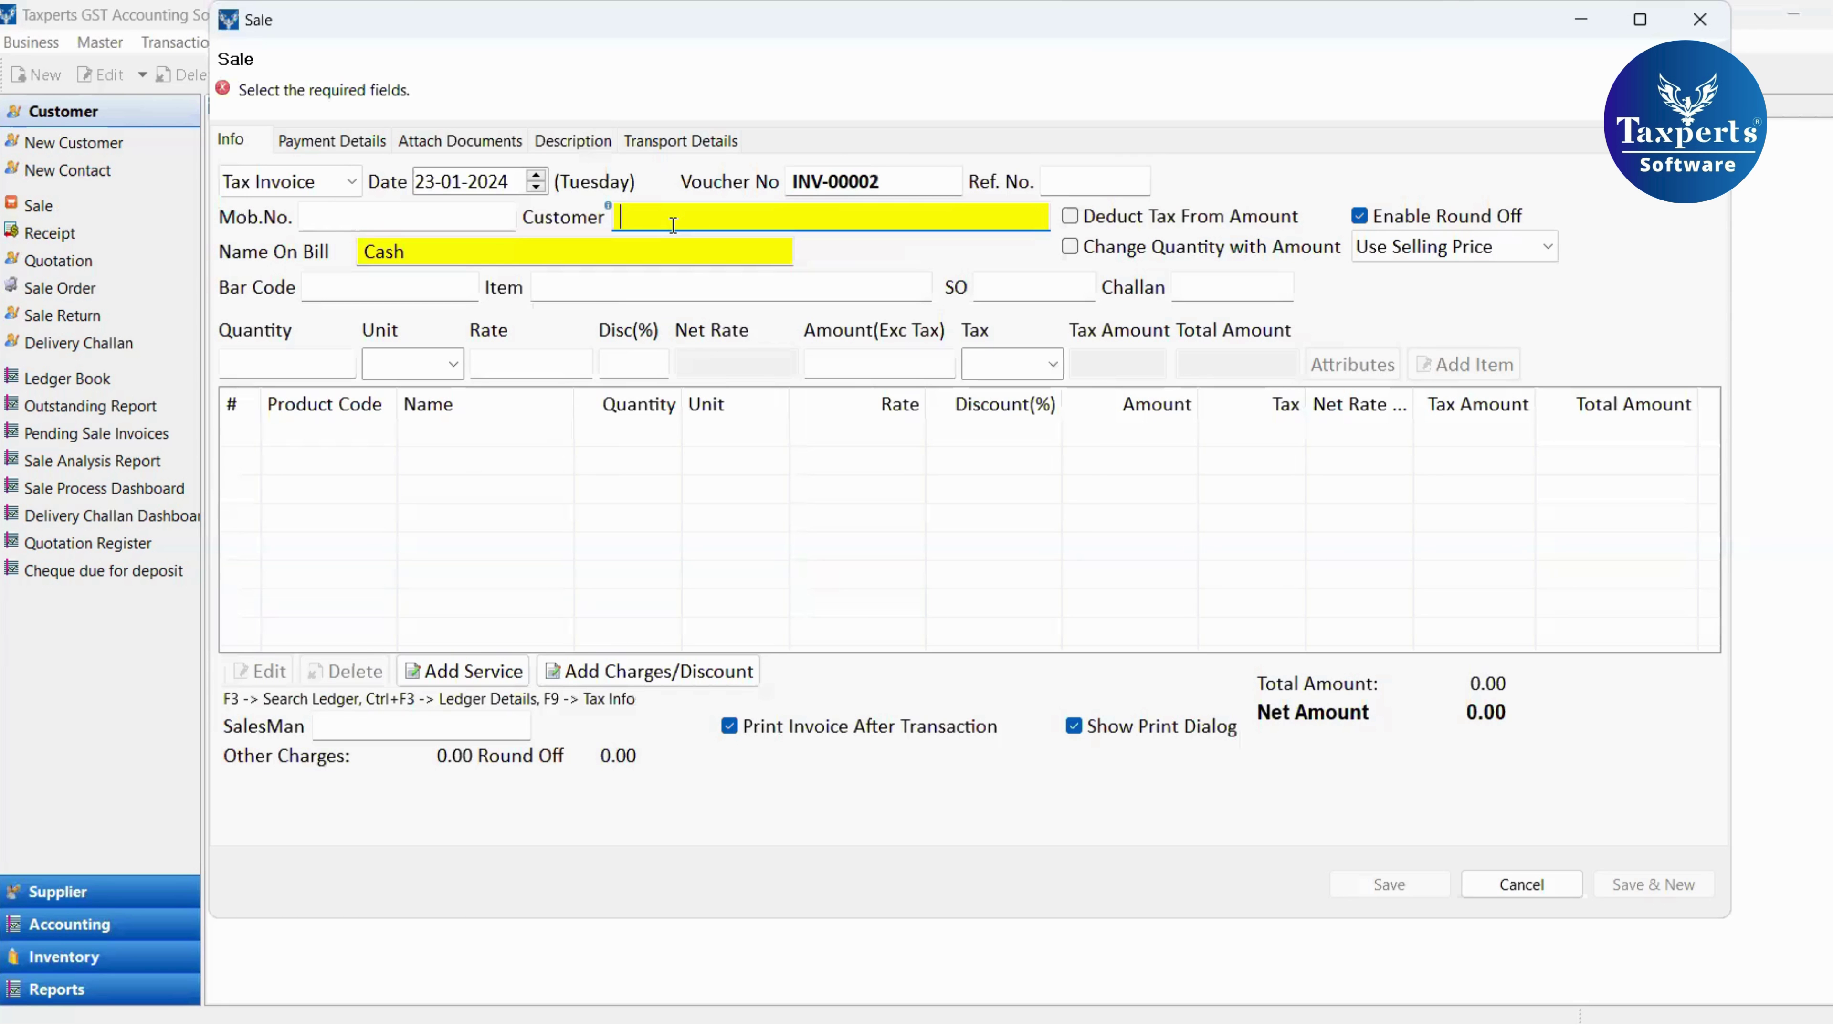
{"action": "type", "text": "sash"}
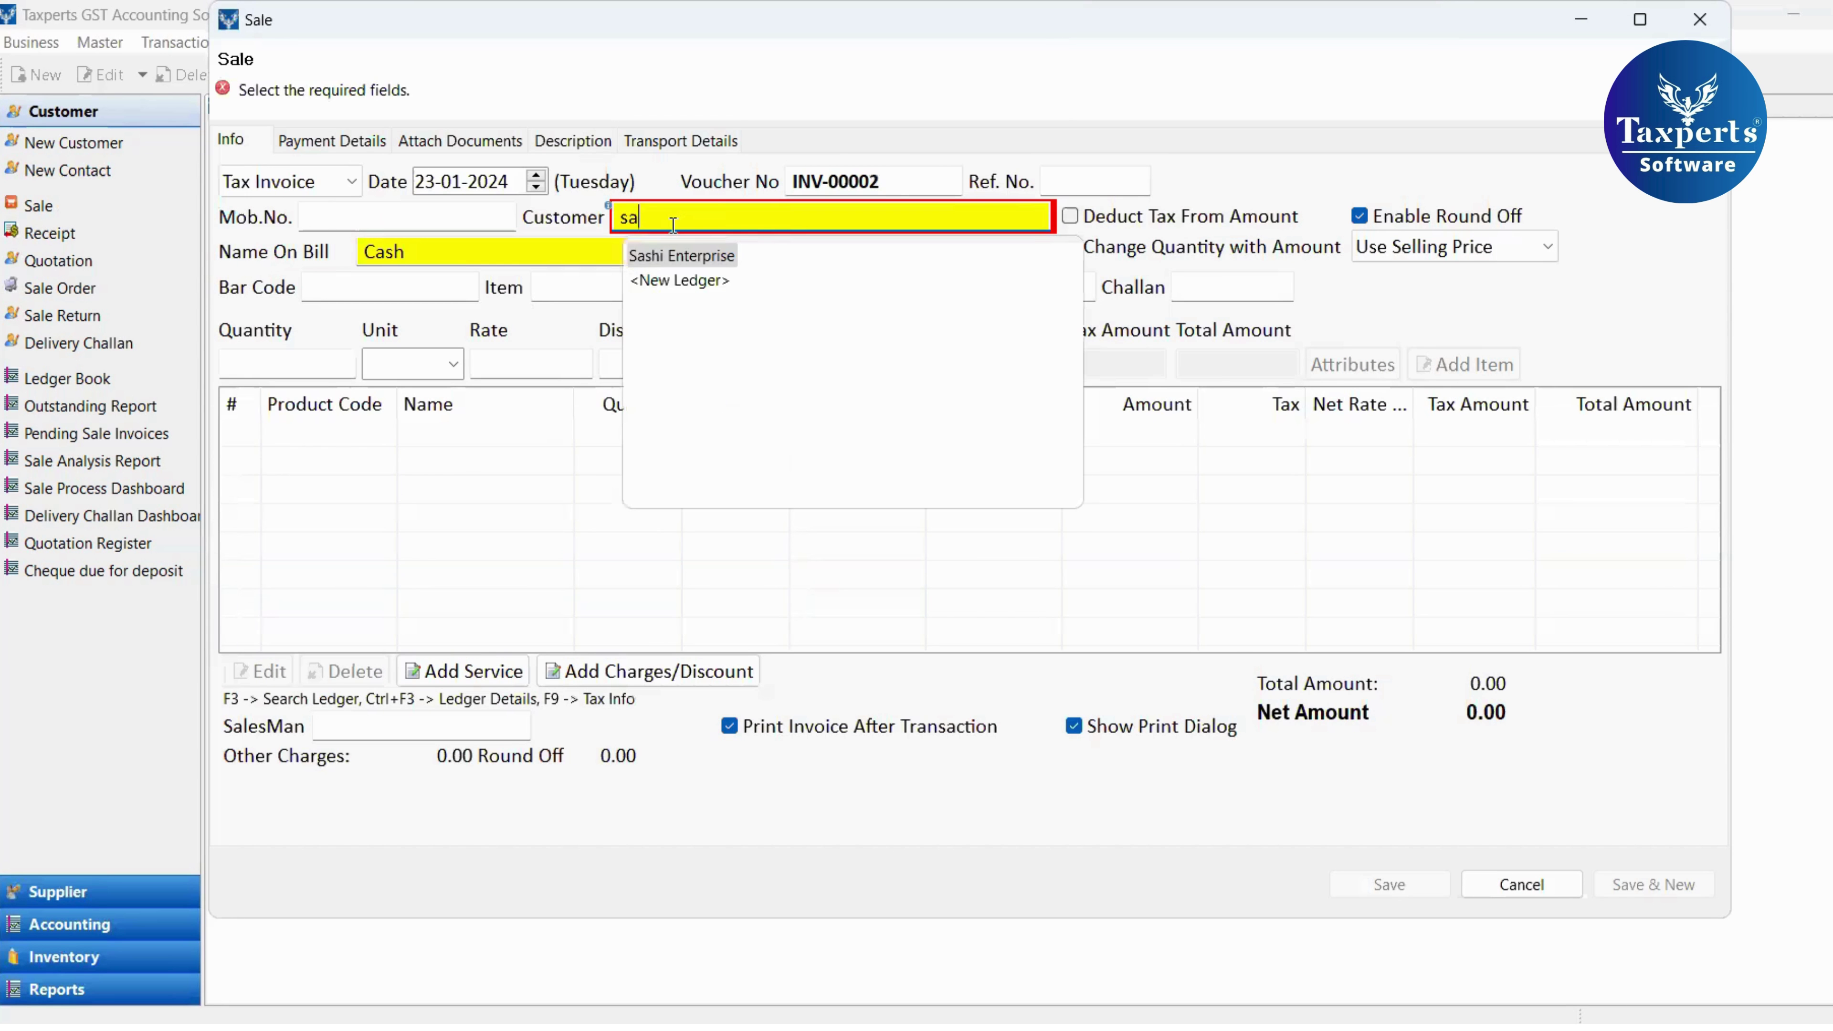
{"action": "left_click", "coordinate": [687, 259]}
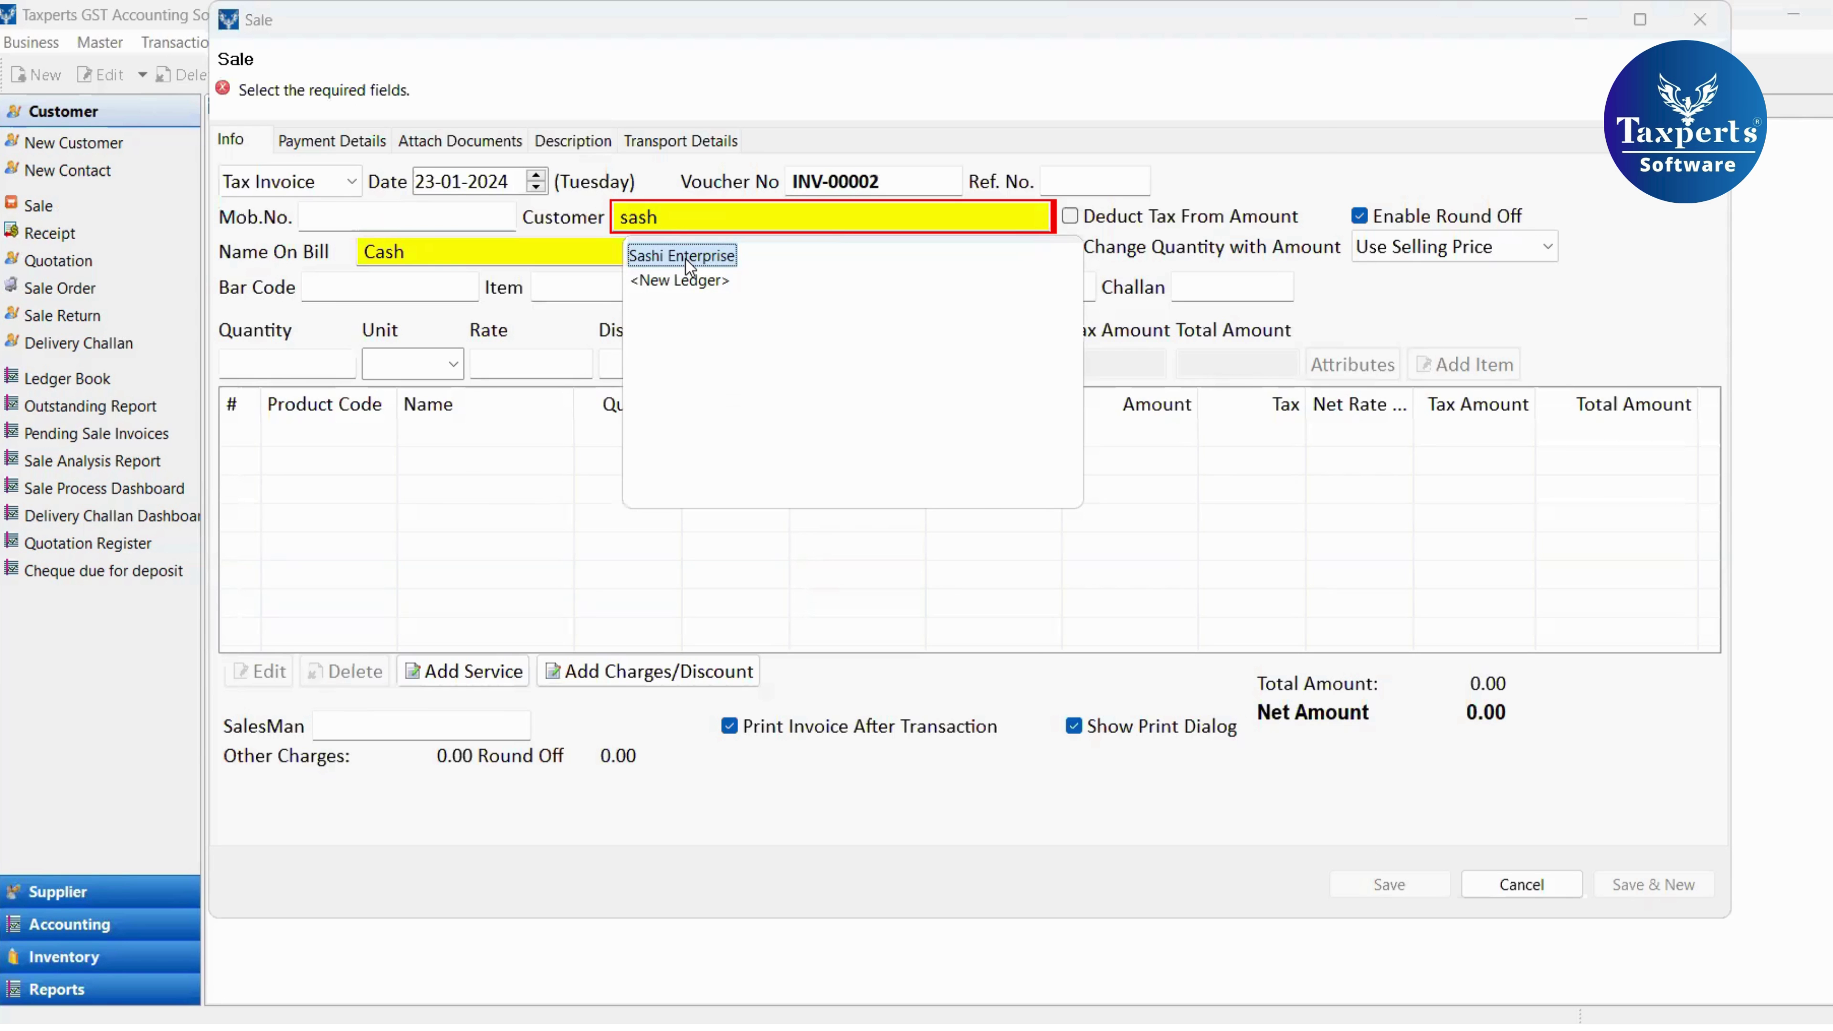
{"action": "left_click", "coordinate": [687, 259]}
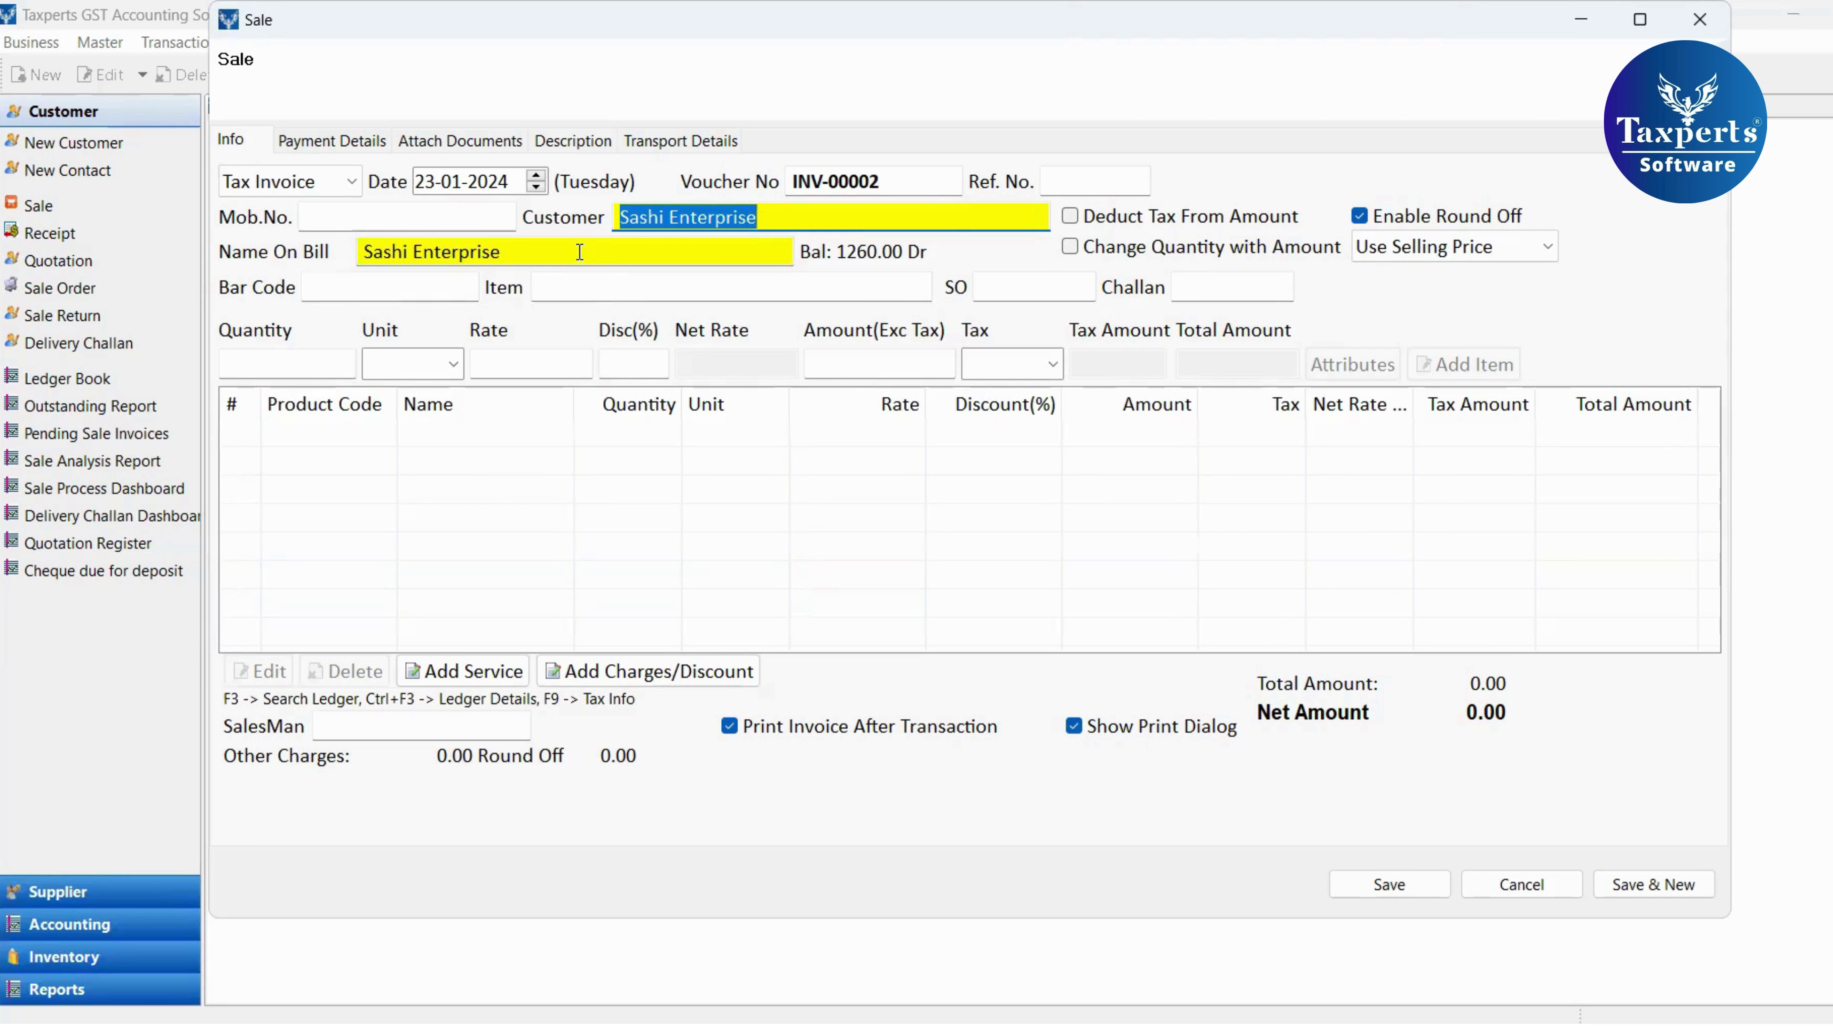
Enable Deduct Tax From Amount and choose PRODUCT A as the item to sell.
{"action": "left_click", "coordinate": [1079, 217]}
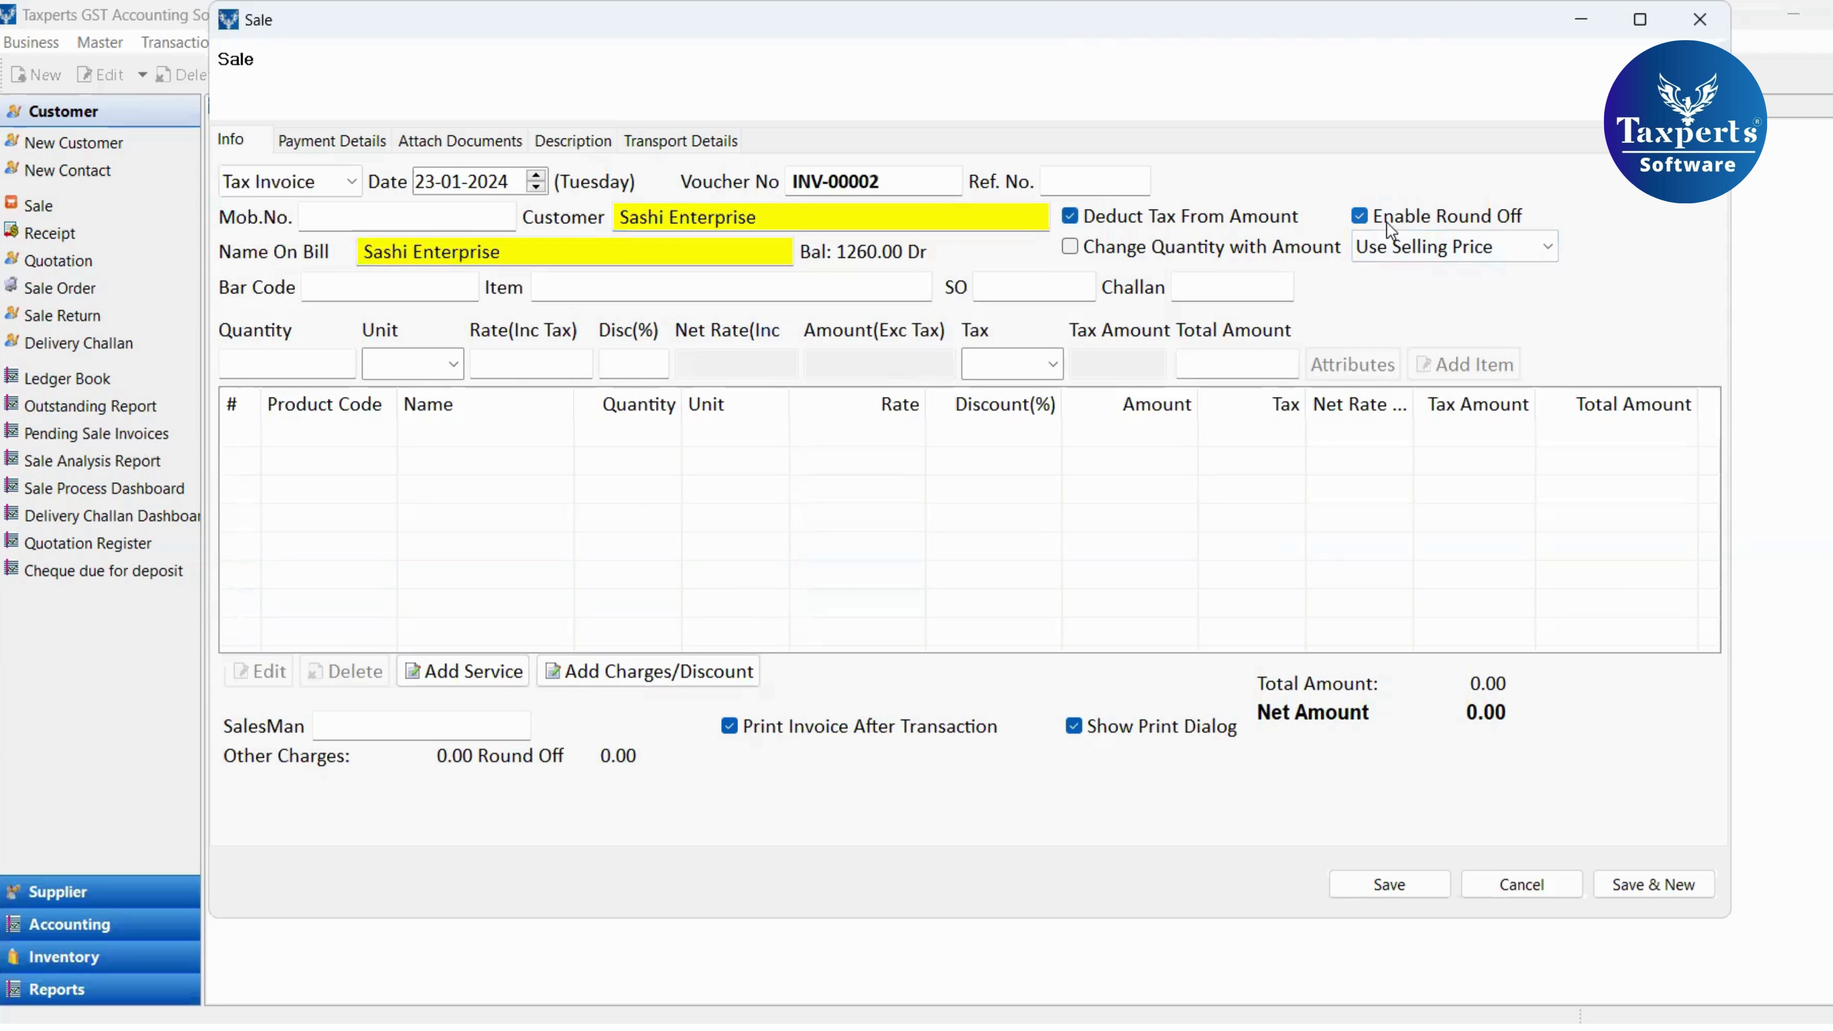
{"action": "left_click", "coordinate": [537, 287]}
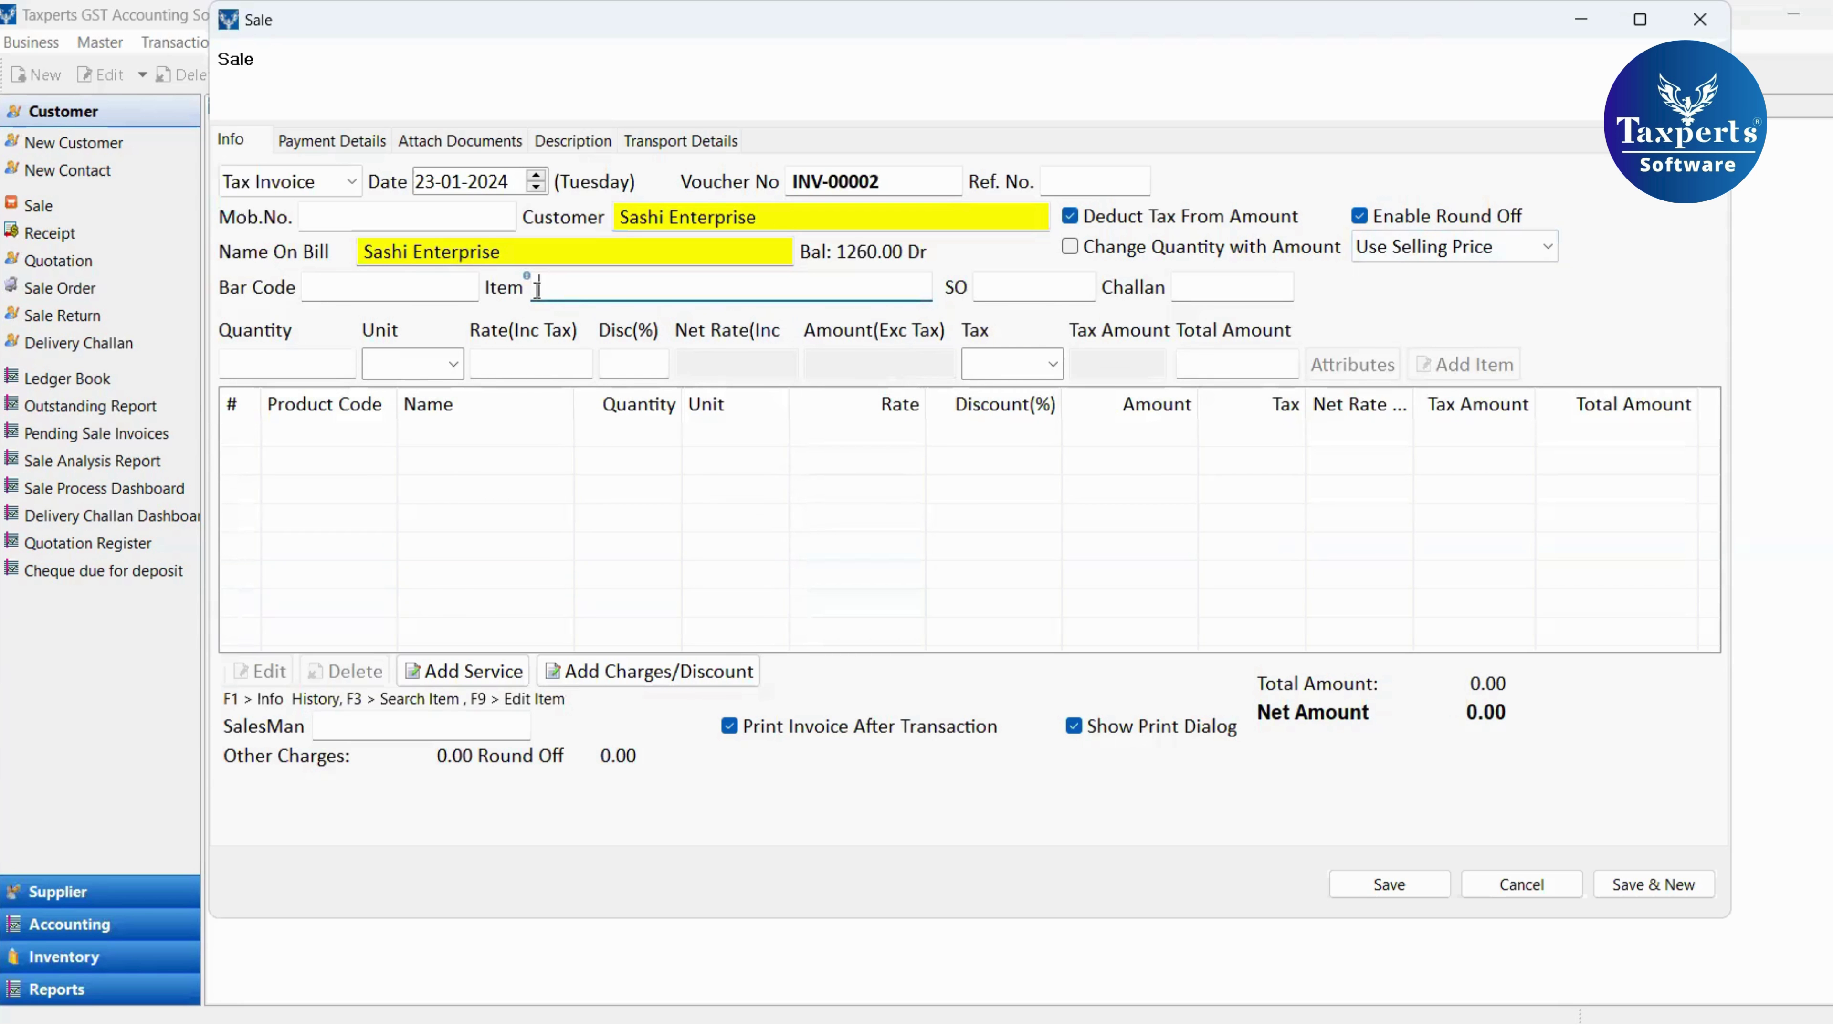
{"action": "type", "text": "pr"}
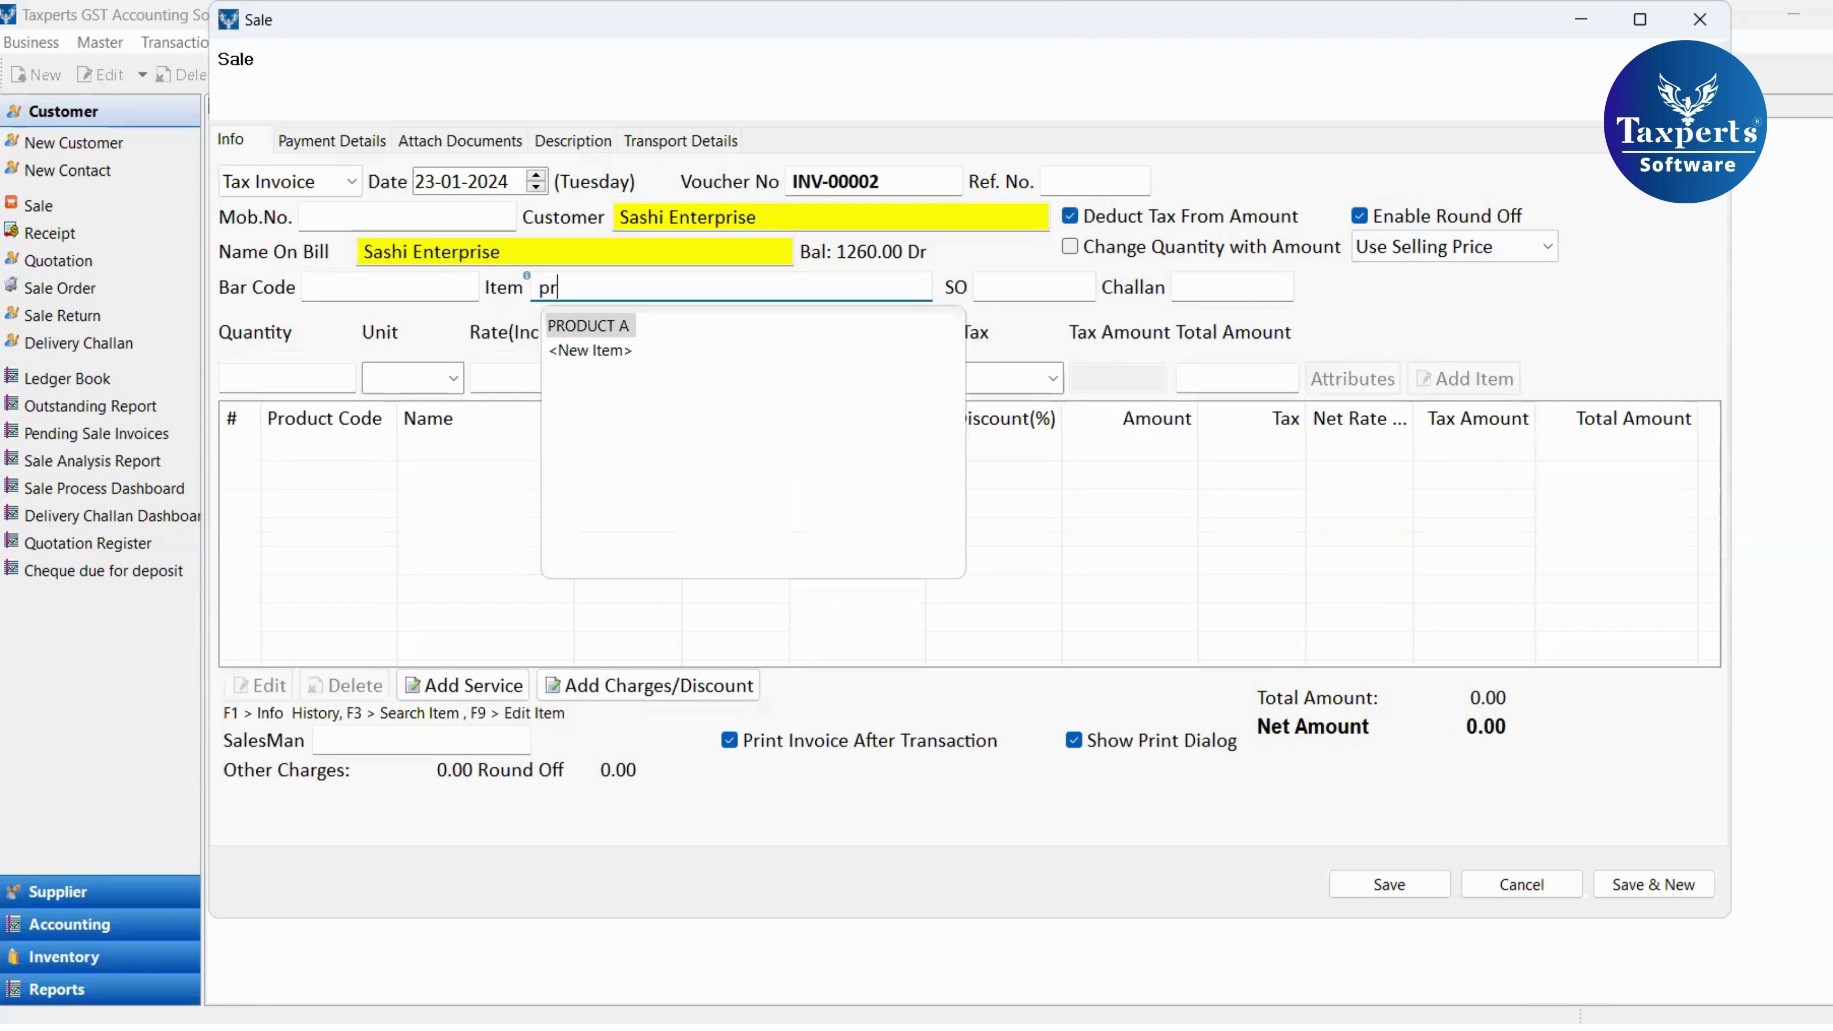
{"action": "left_click", "coordinate": [604, 331]}
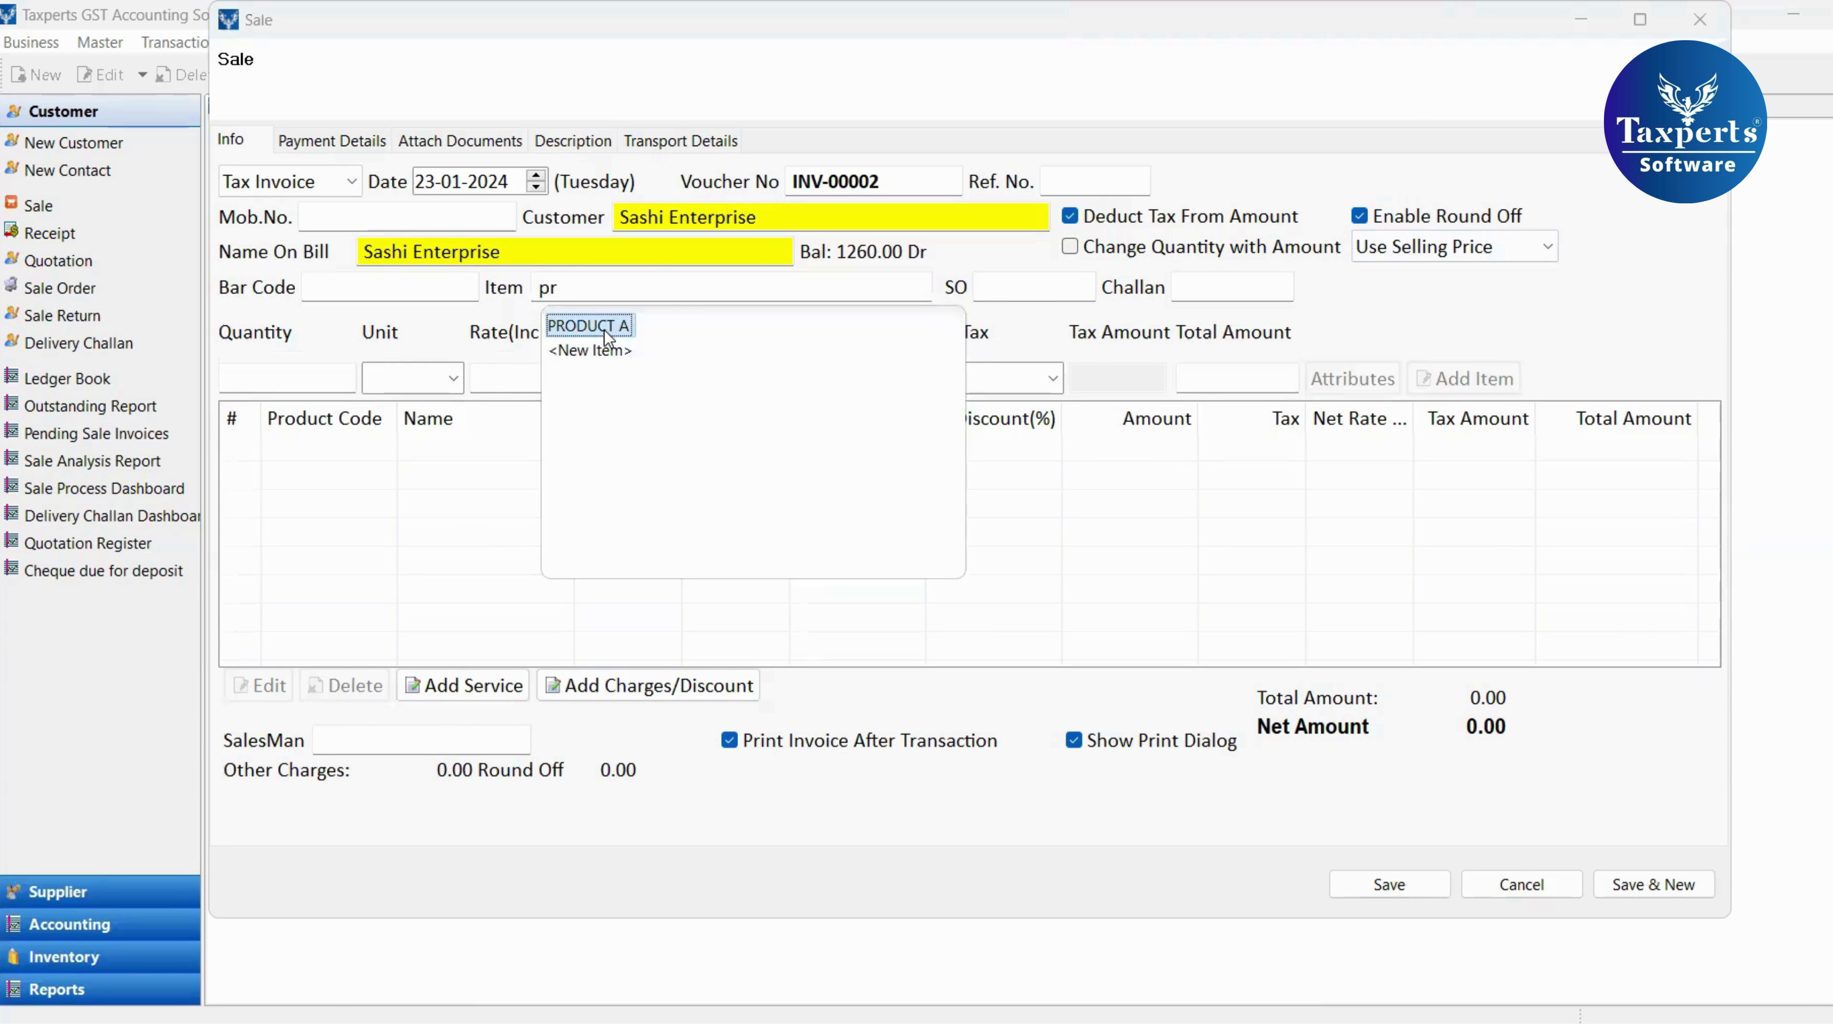
{"action": "left_click", "coordinate": [604, 331]}
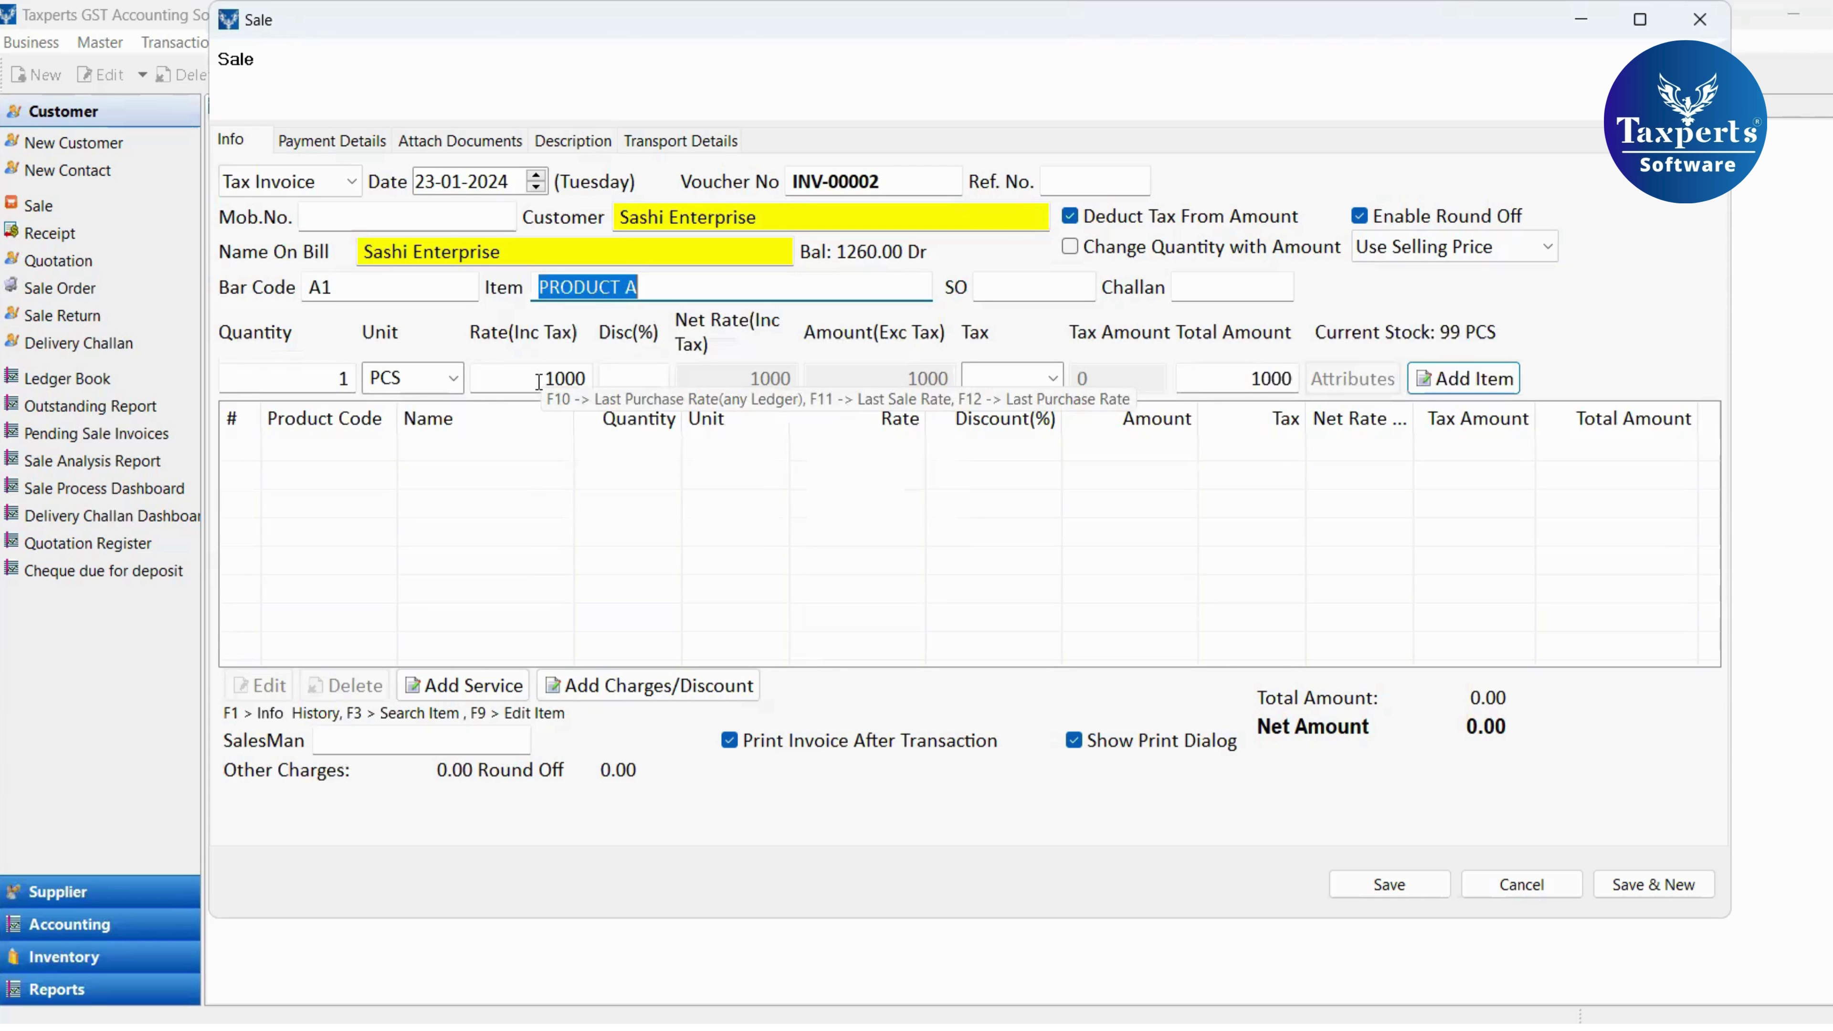
Switch the sale's pricing to Use Retailer Price and apply the retailer rate to all items.
{"action": "left_click", "coordinate": [1544, 249]}
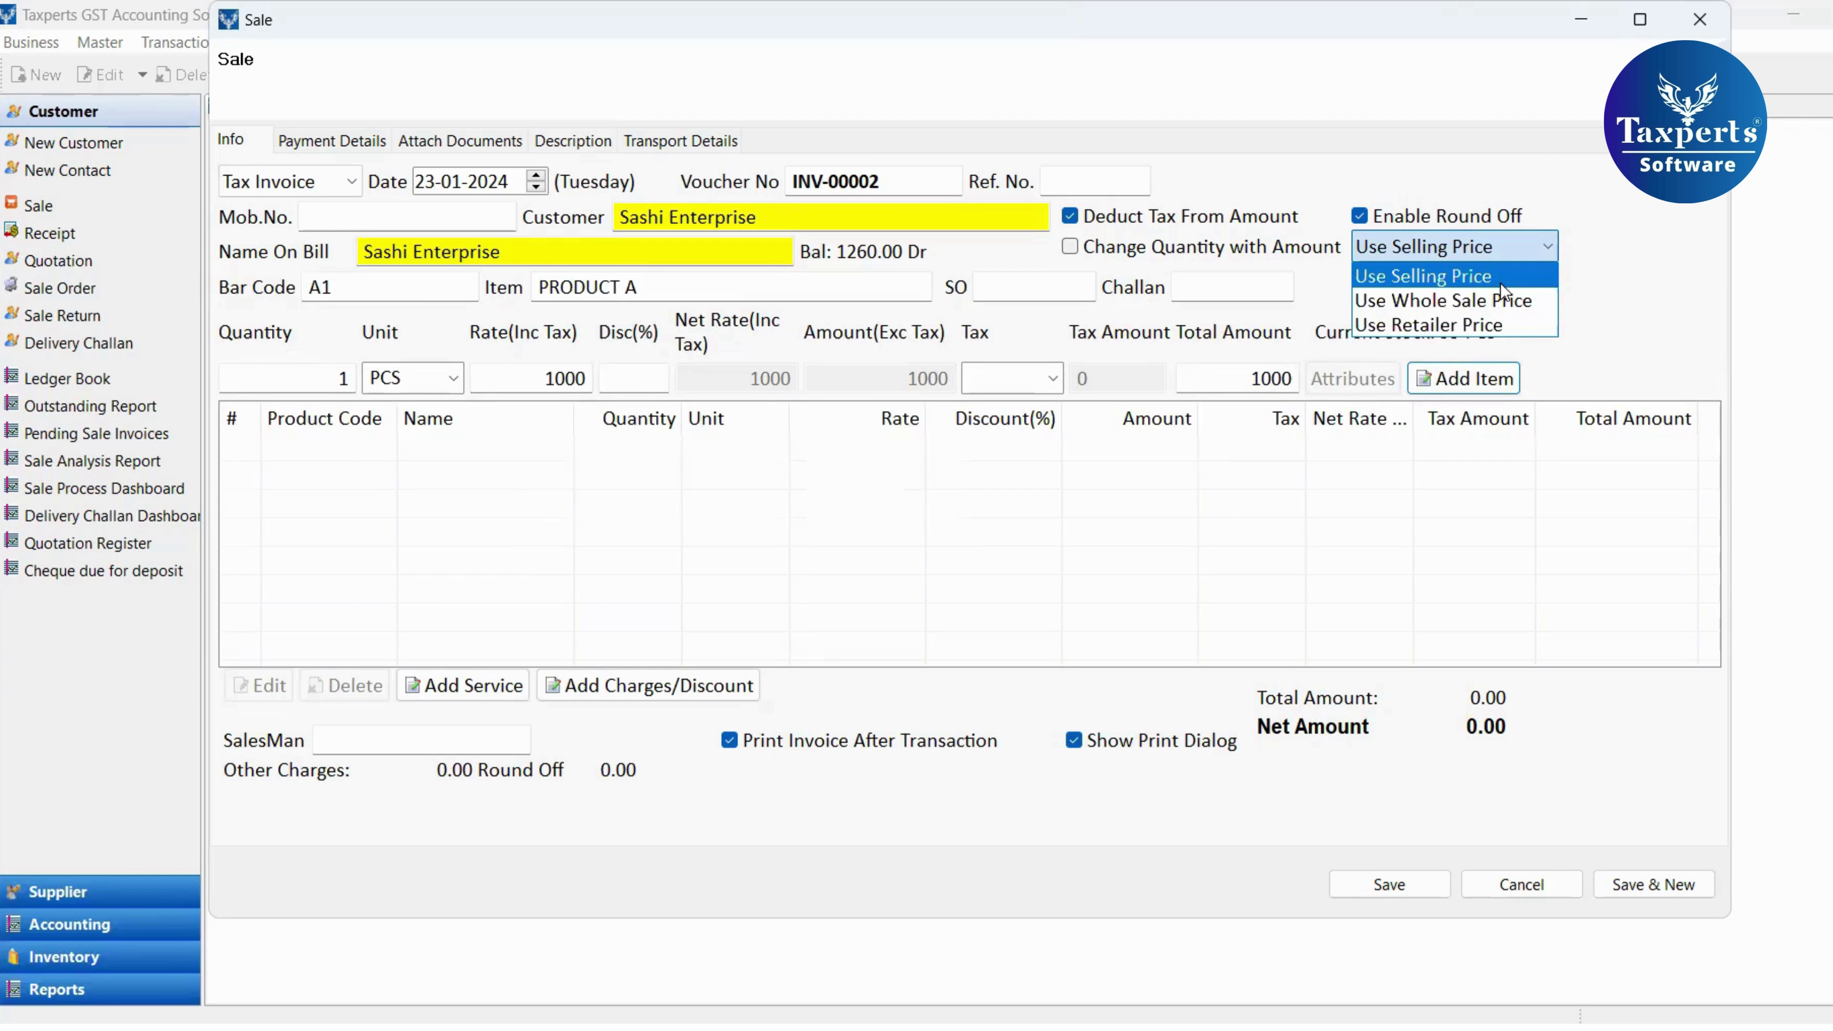
{"action": "left_click", "coordinate": [1493, 325]}
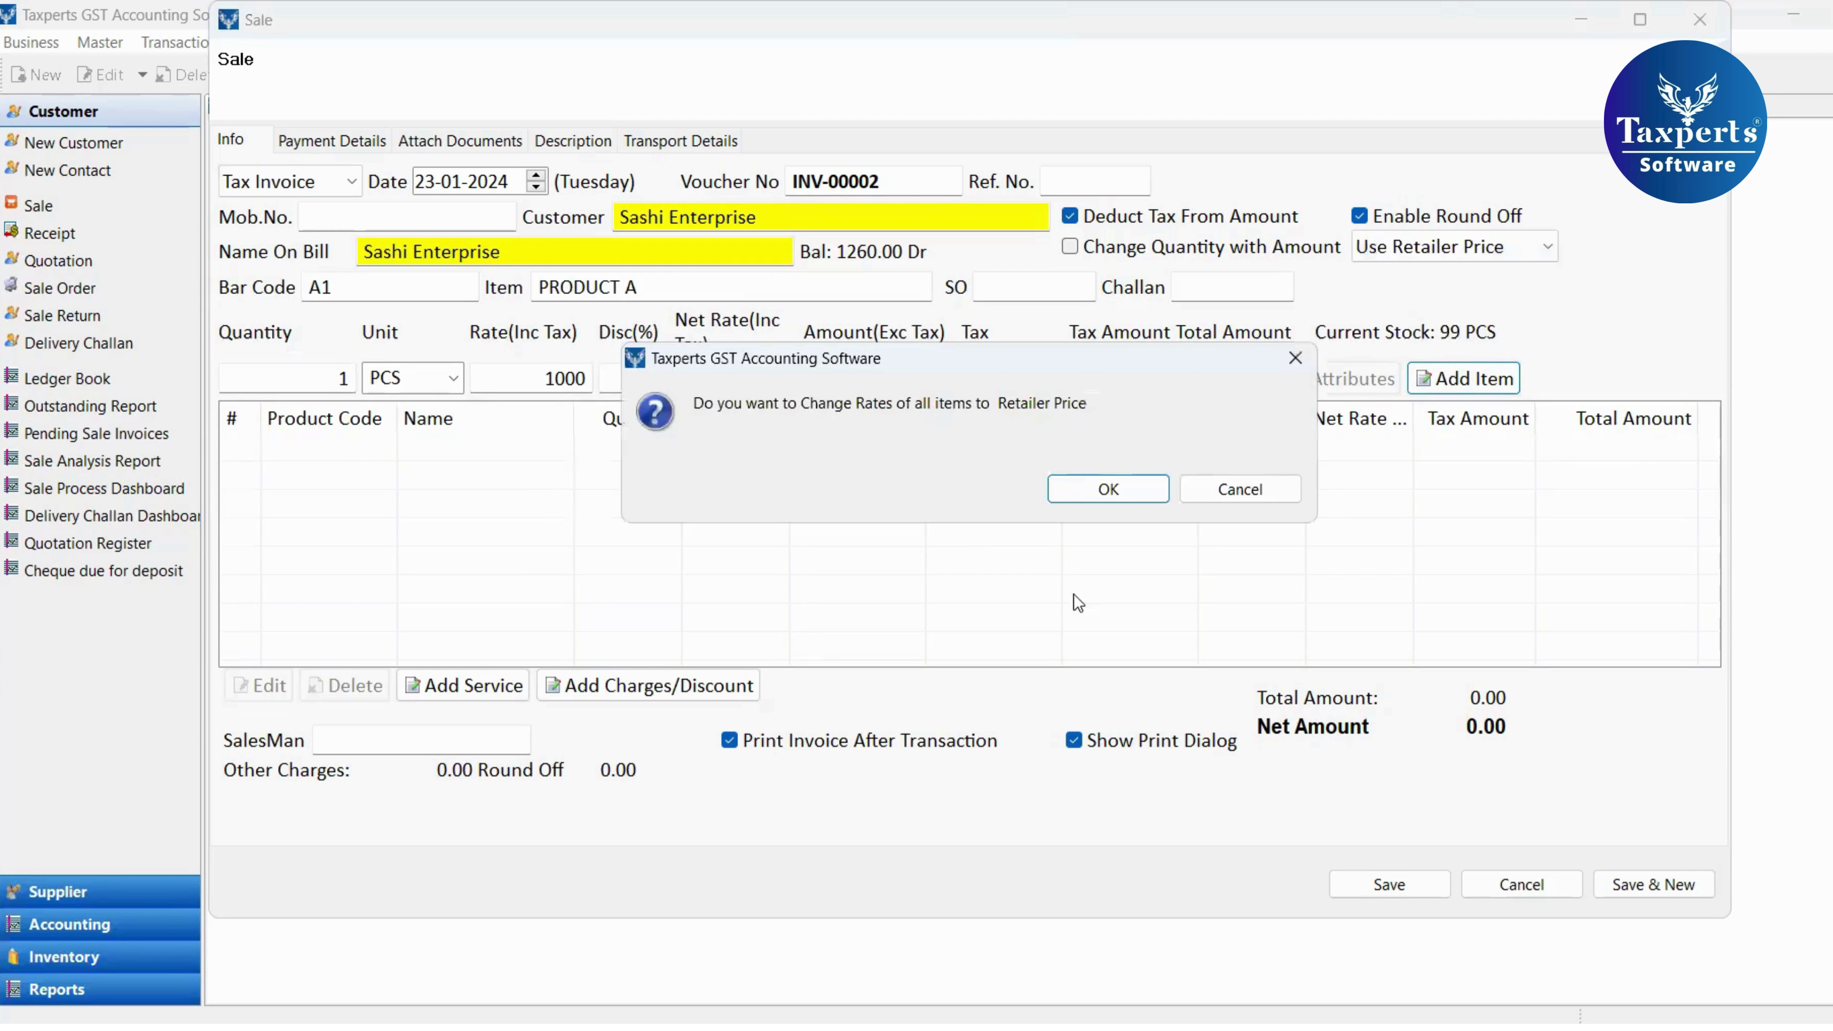
{"action": "left_click", "coordinate": [1109, 490]}
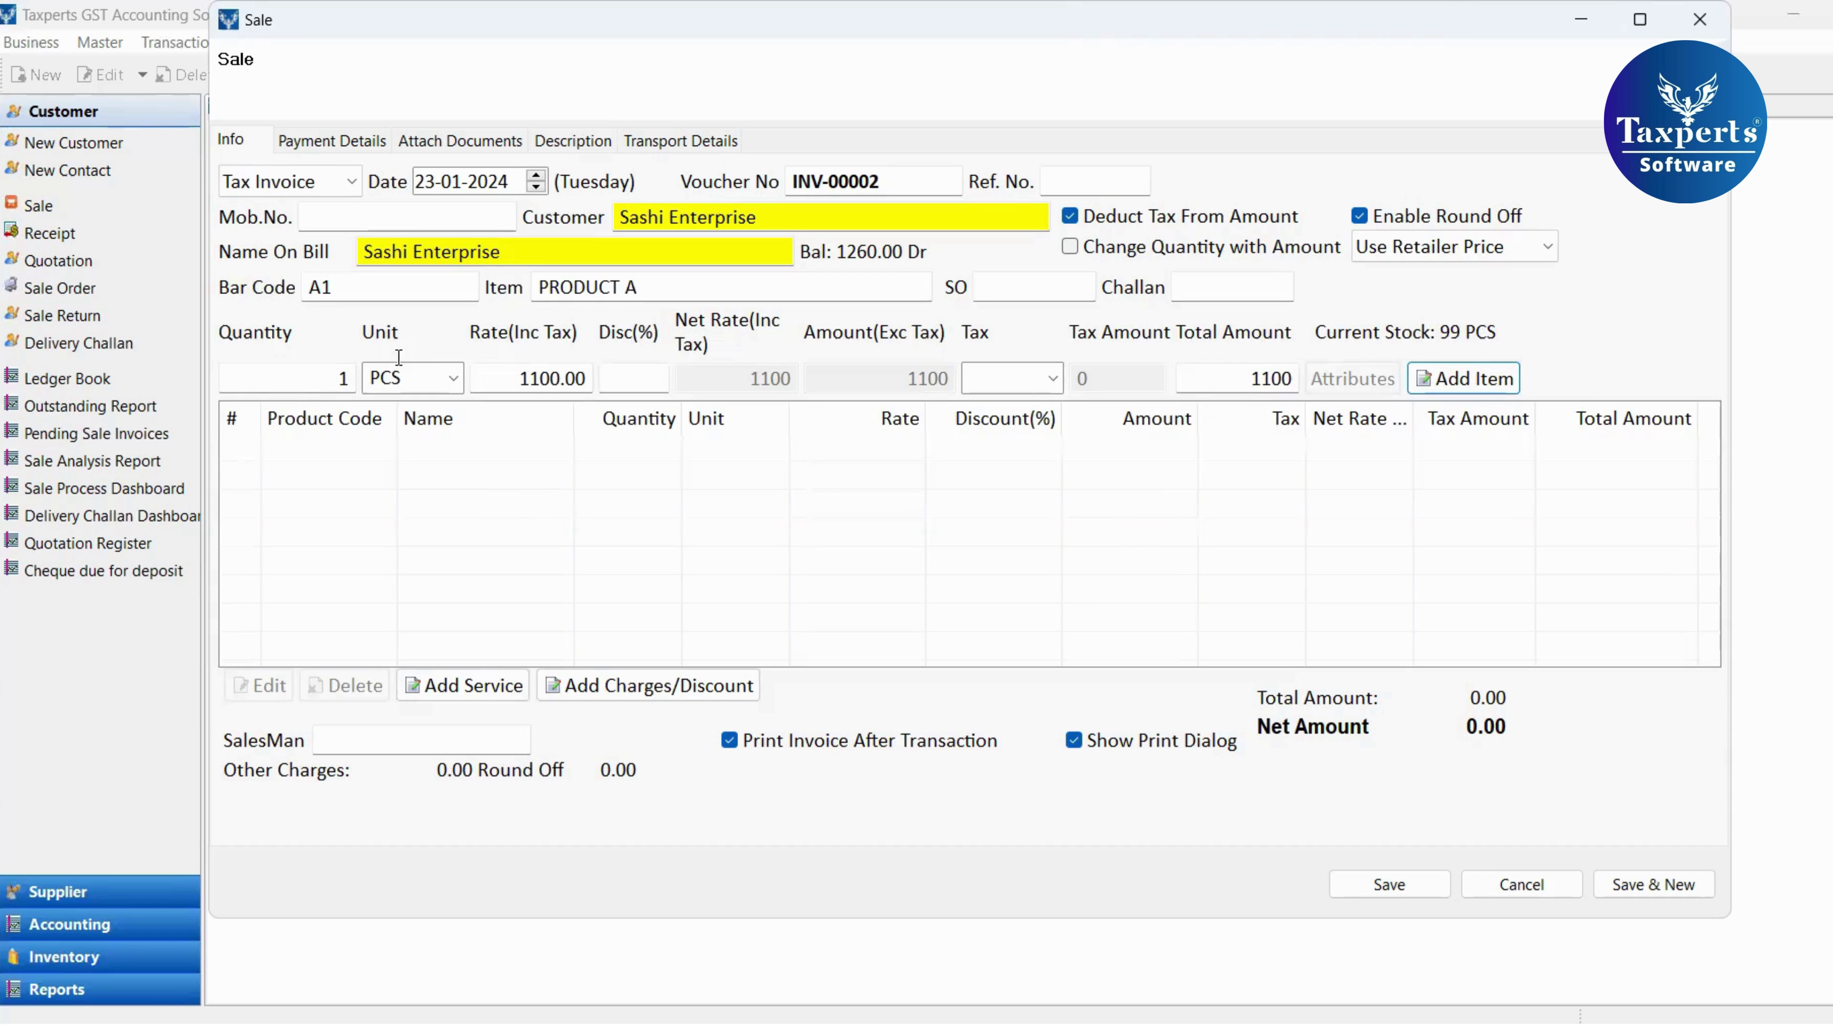
Set the quantity of PRODUCT A to 10.
{"action": "left_click", "coordinate": [295, 381]}
{"action": "type", "text": "10"}
{"action": "key", "text": "Tab"}
{"action": "key", "text": "Tab"}
{"action": "key", "text": "Tab"}
{"action": "key", "text": "Tab"}
Disable Deduct Tax From Amount, accepting conversion to a rate without tax, and apply GST 12 to the item.
{"action": "left_click", "coordinate": [1071, 218]}
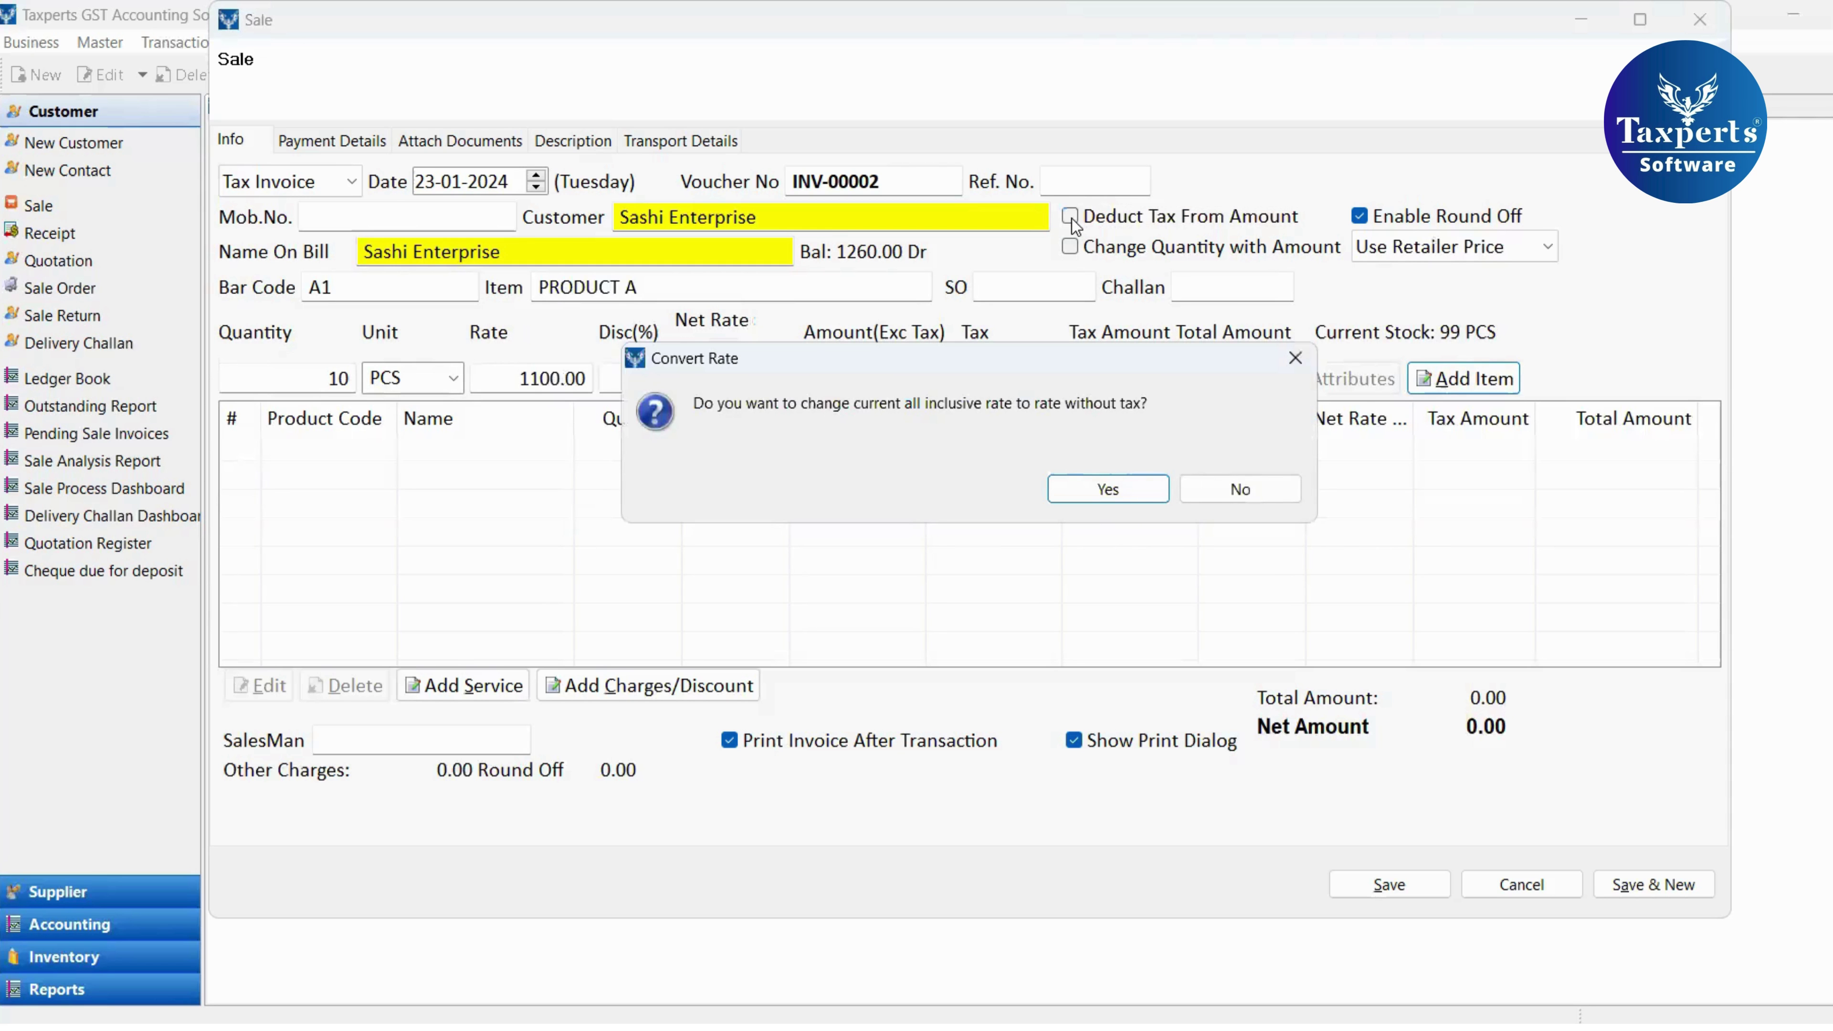
{"action": "left_click", "coordinate": [1091, 496]}
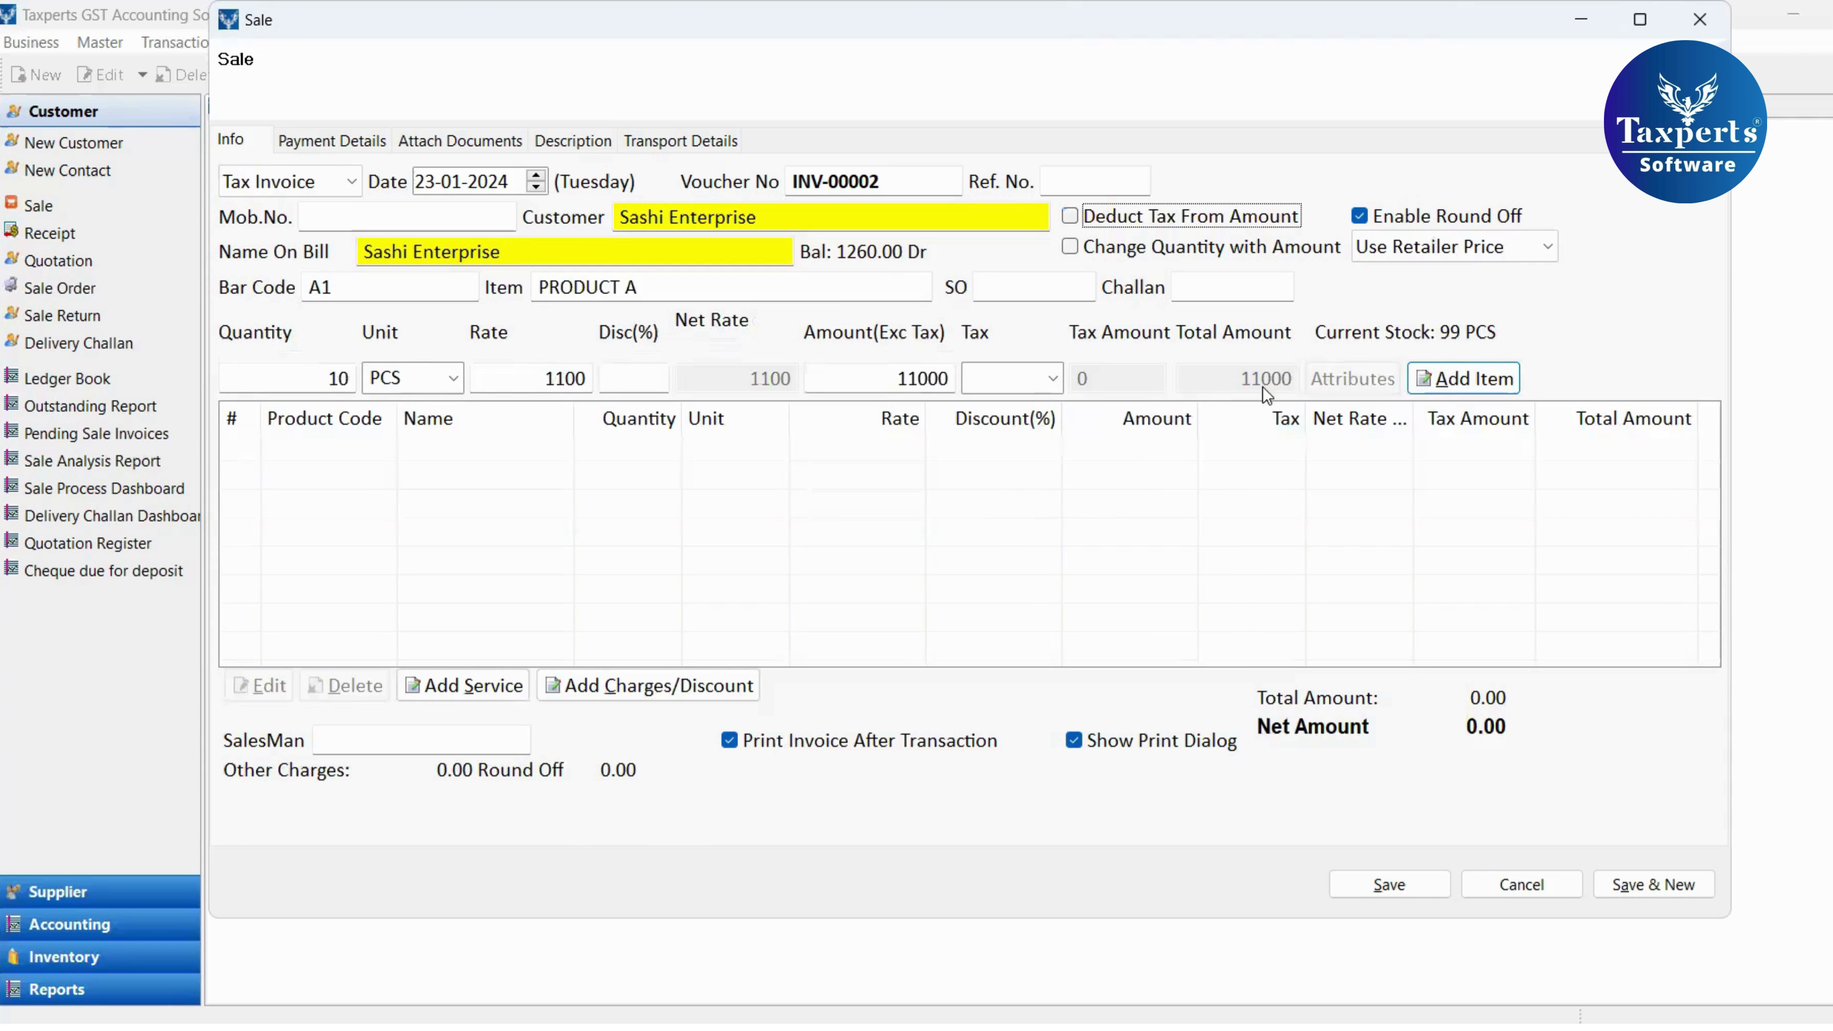
{"action": "left_click", "coordinate": [1051, 382]}
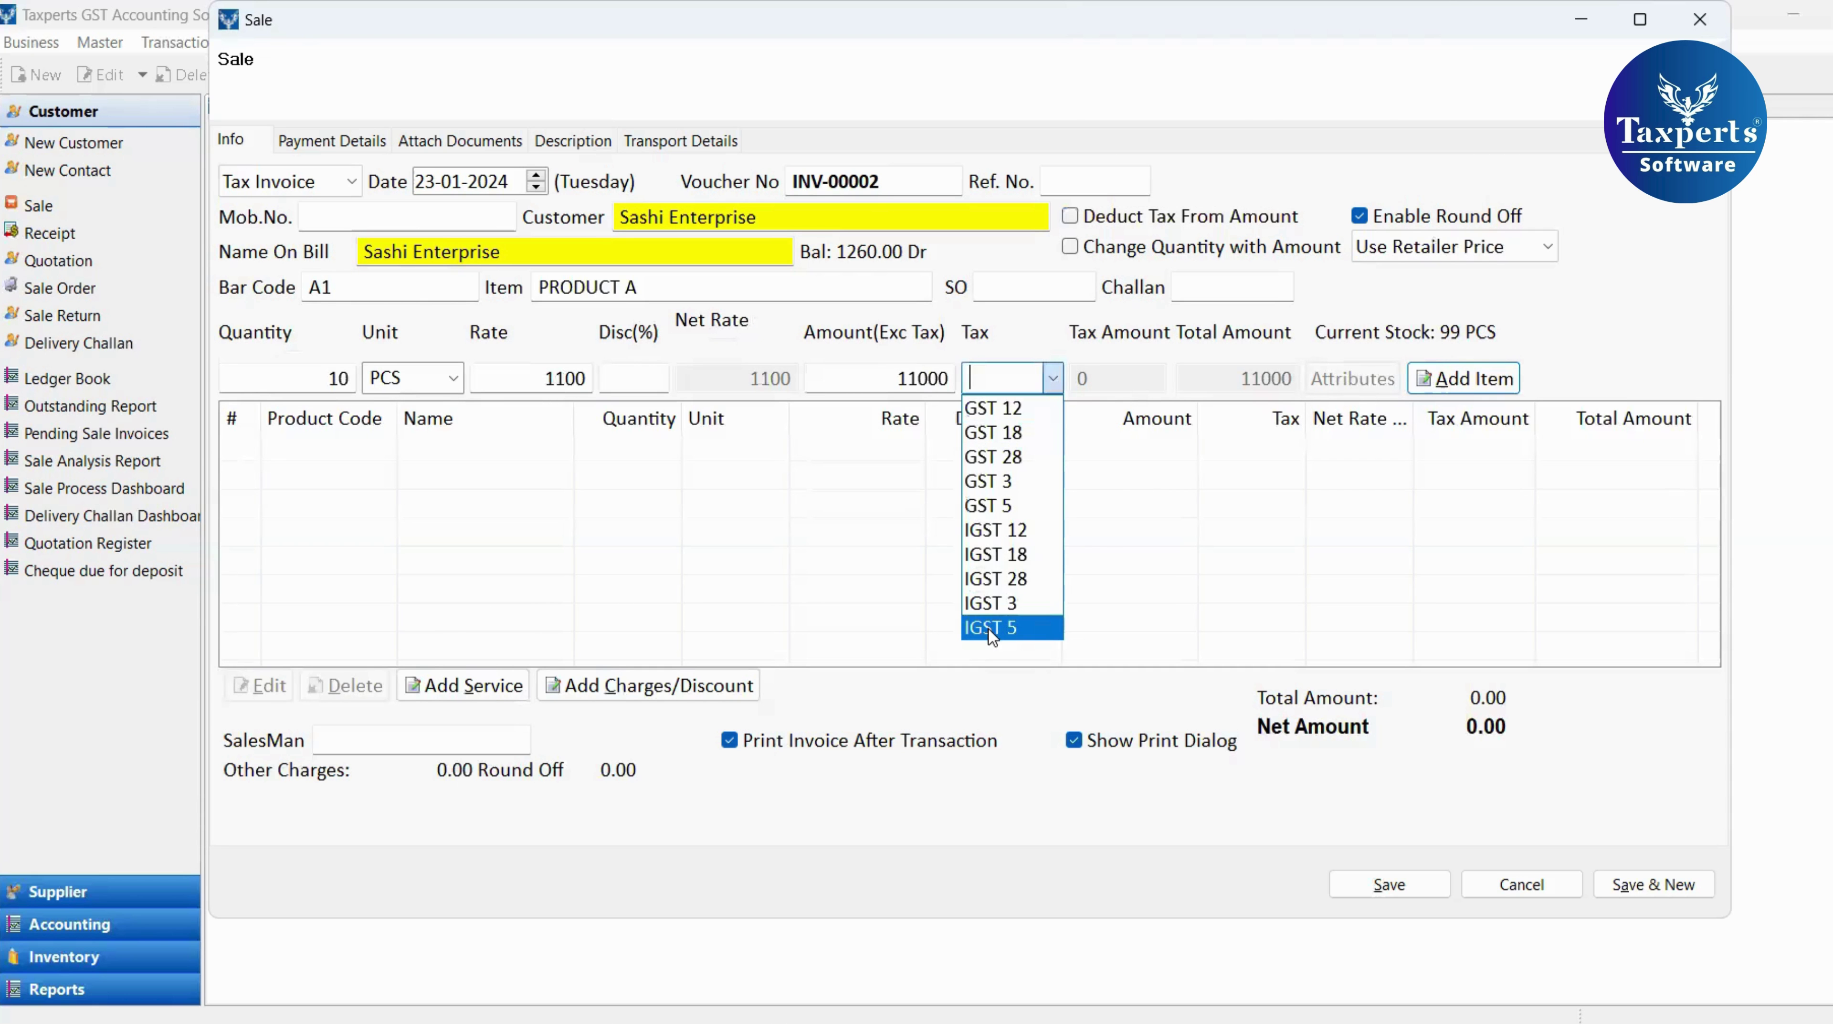
{"action": "left_click", "coordinate": [1001, 412]}
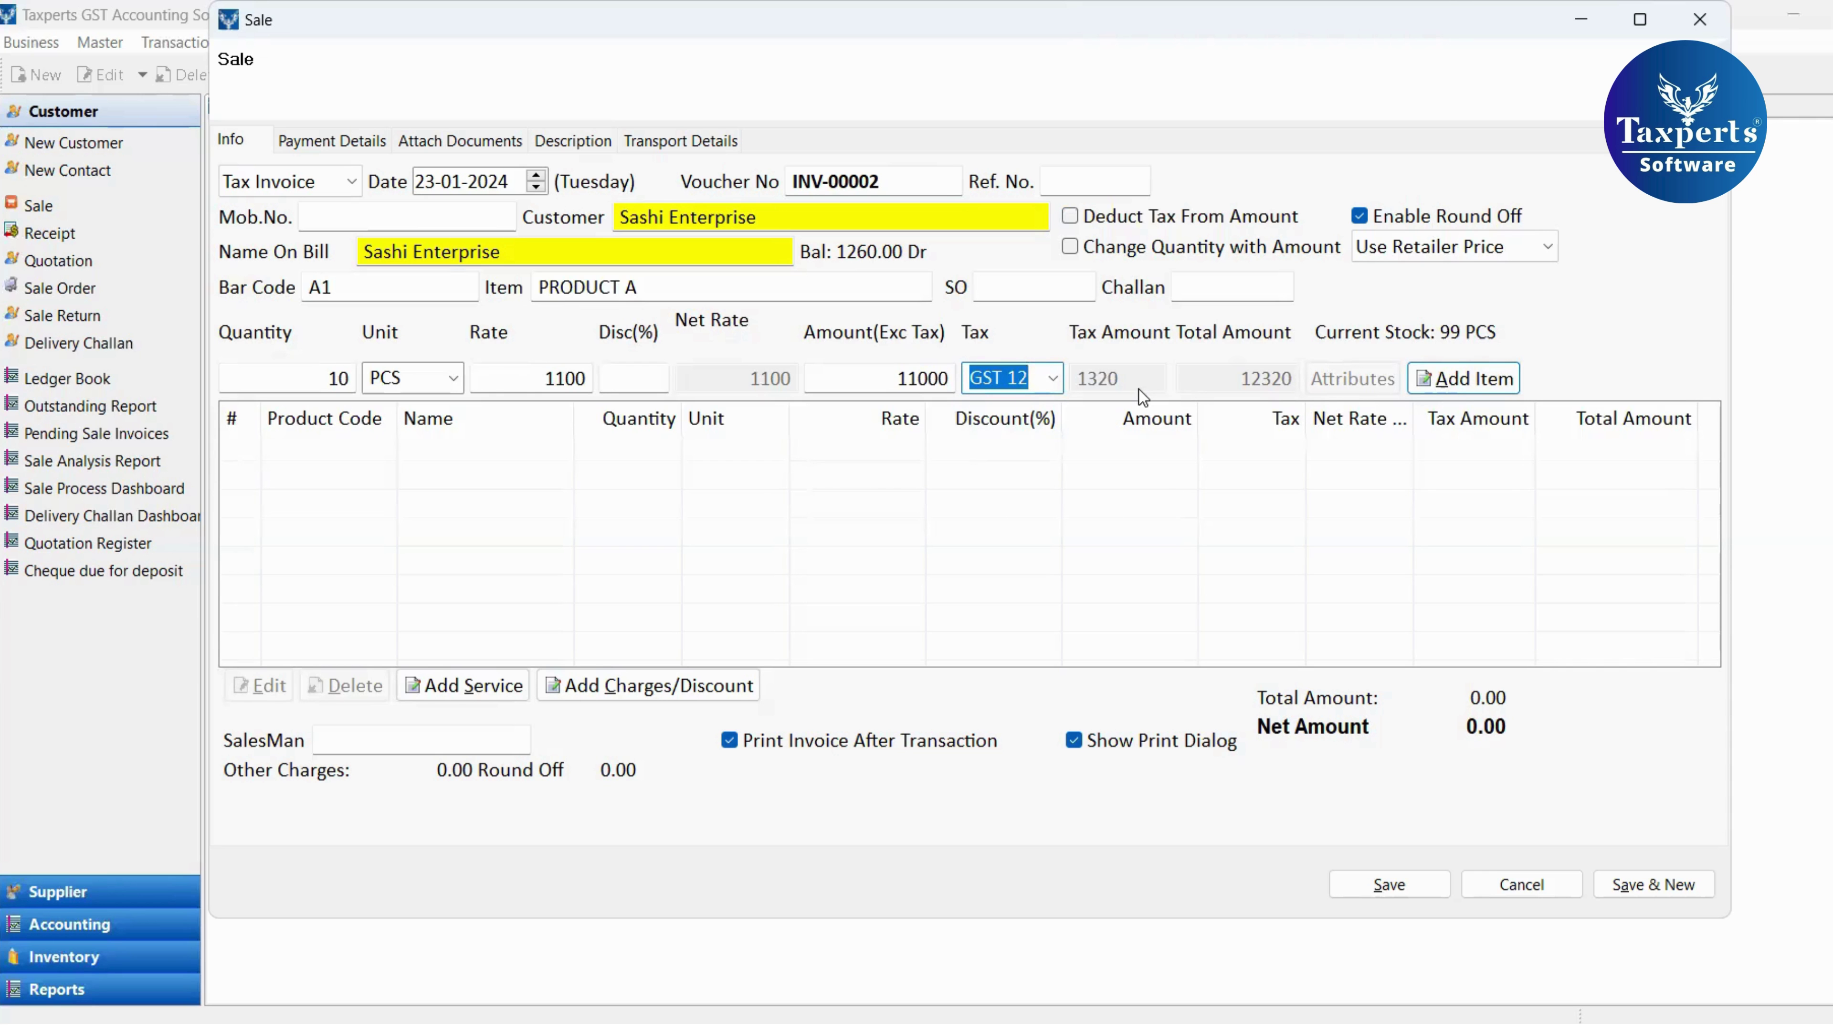
Try Deduct Tax From Amount with an all-inclusive rate, and revert to a rate without tax.
{"action": "left_click", "coordinate": [1071, 221]}
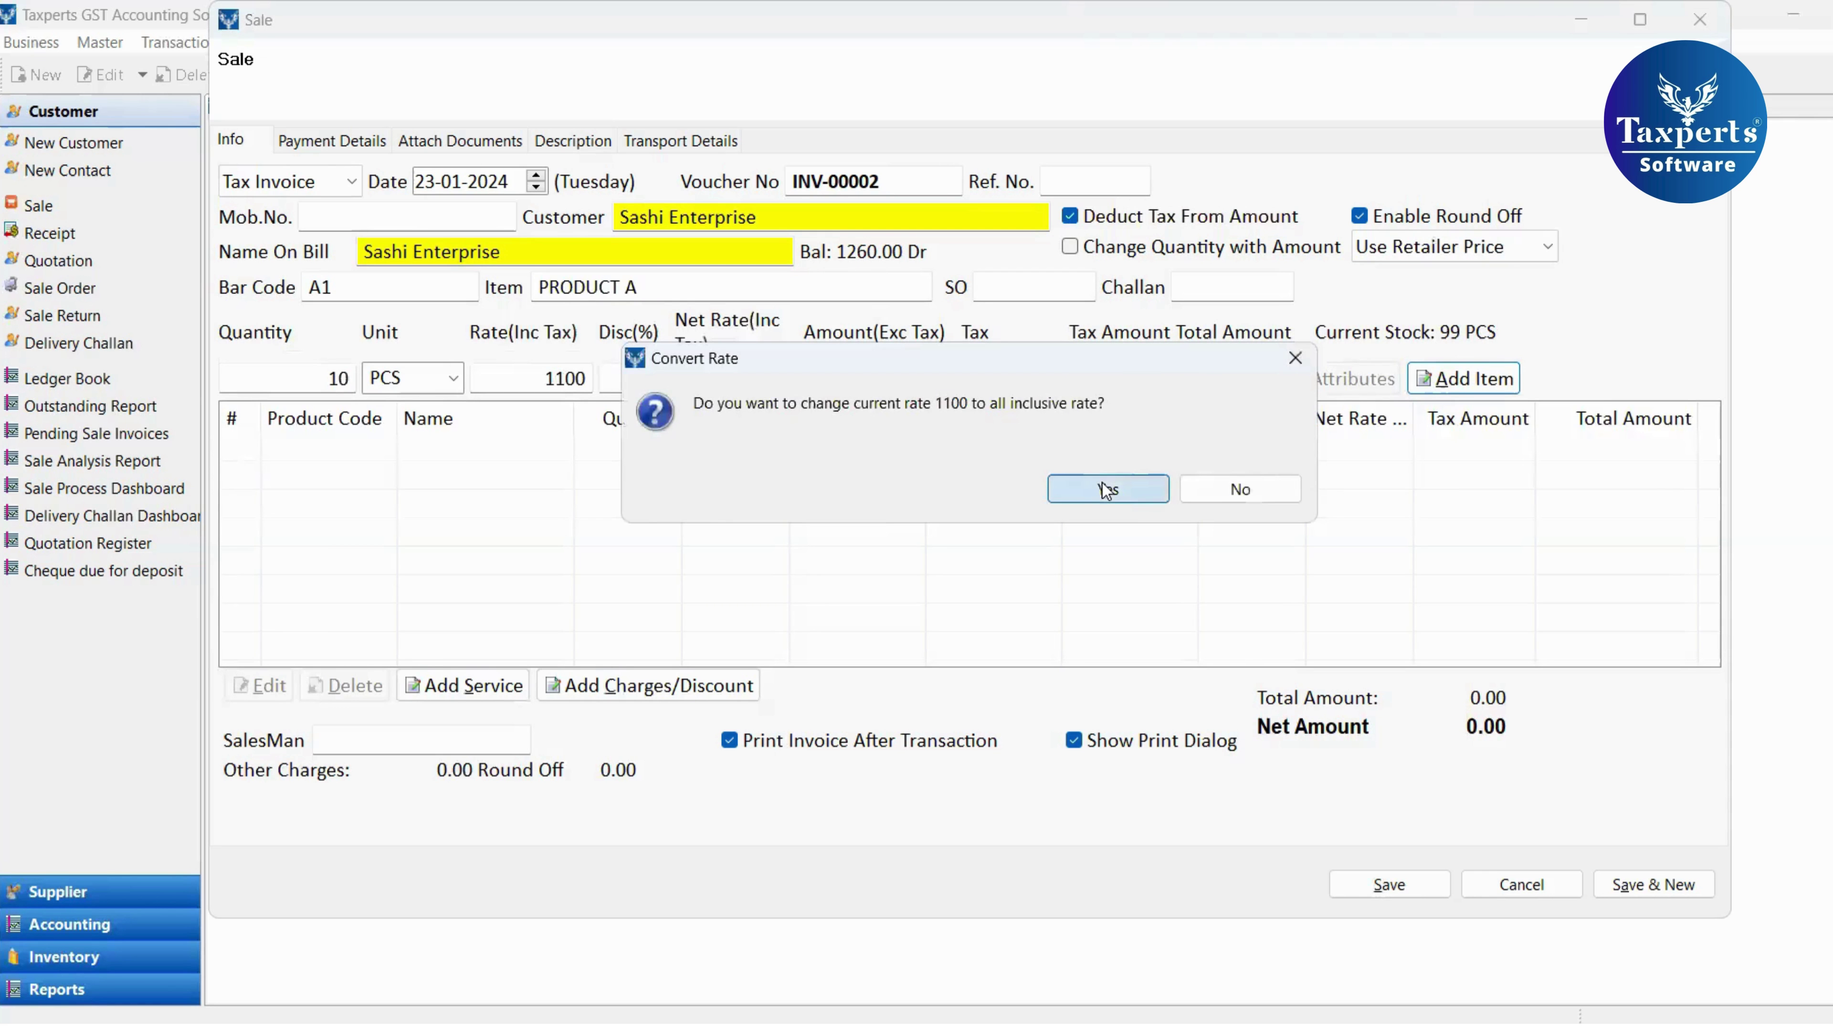
{"action": "left_click", "coordinate": [1107, 490]}
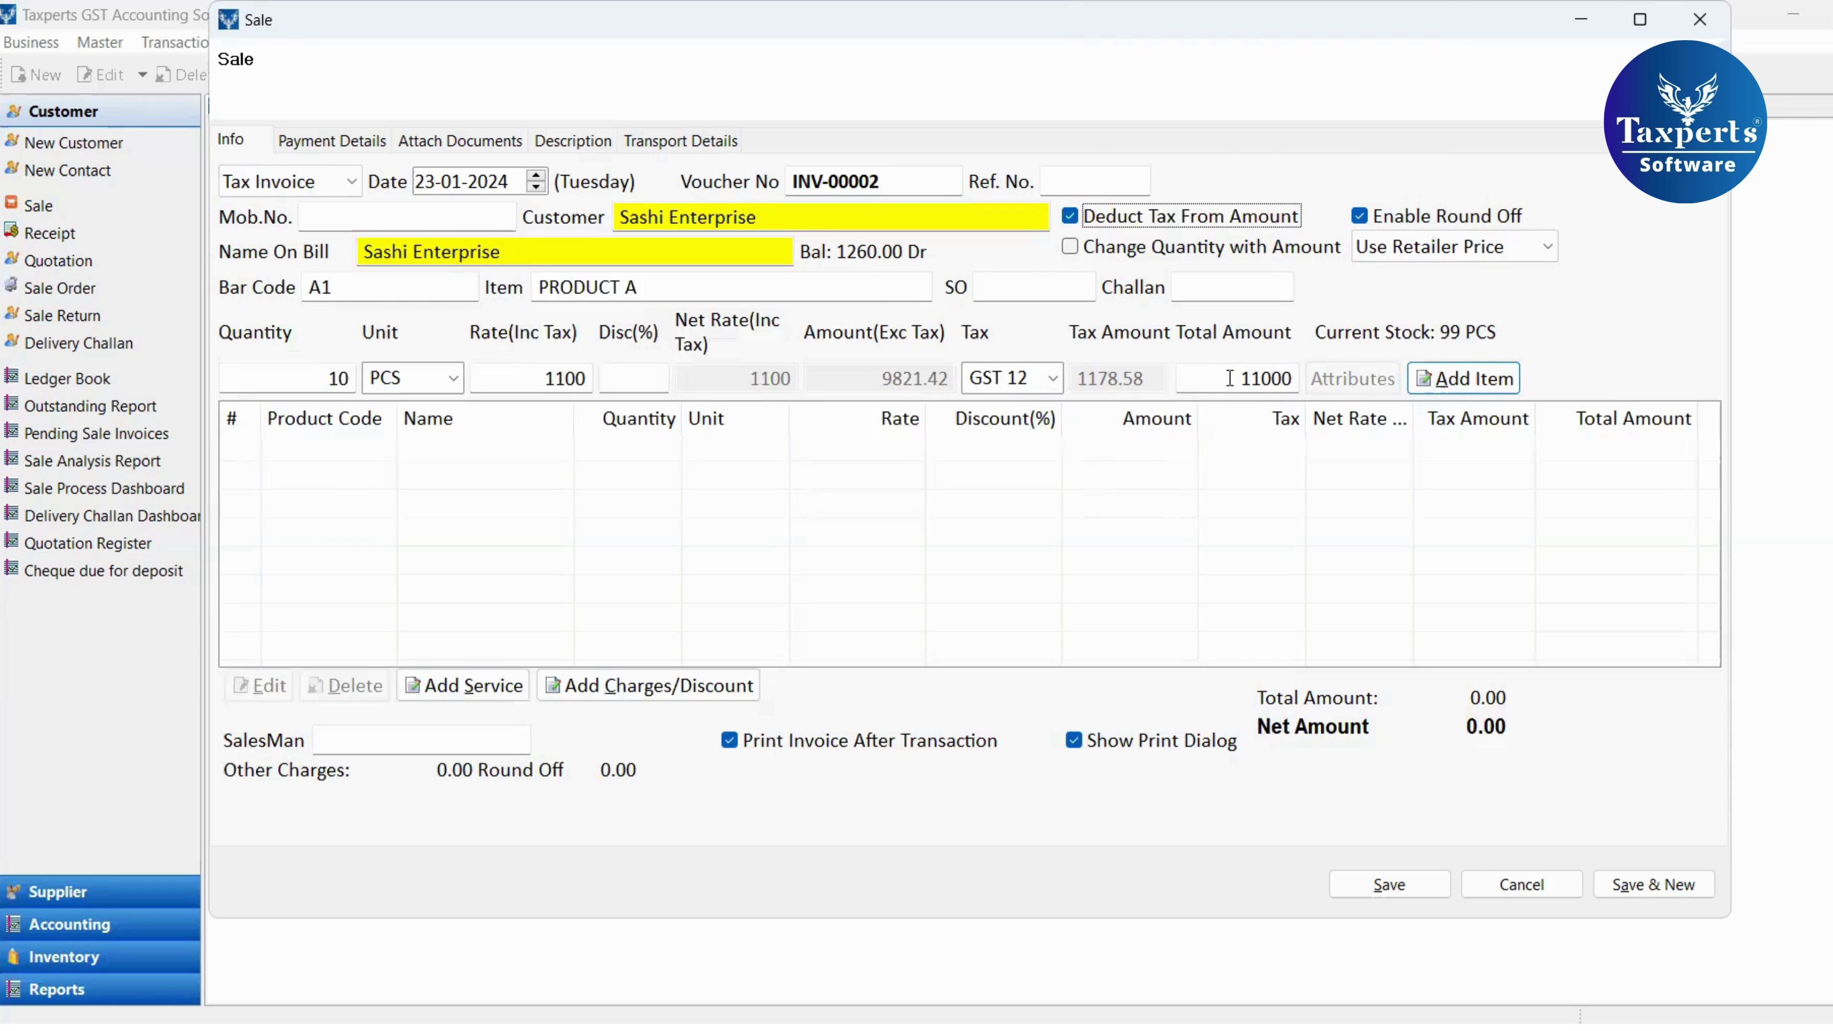
{"action": "left_click", "coordinate": [1068, 217]}
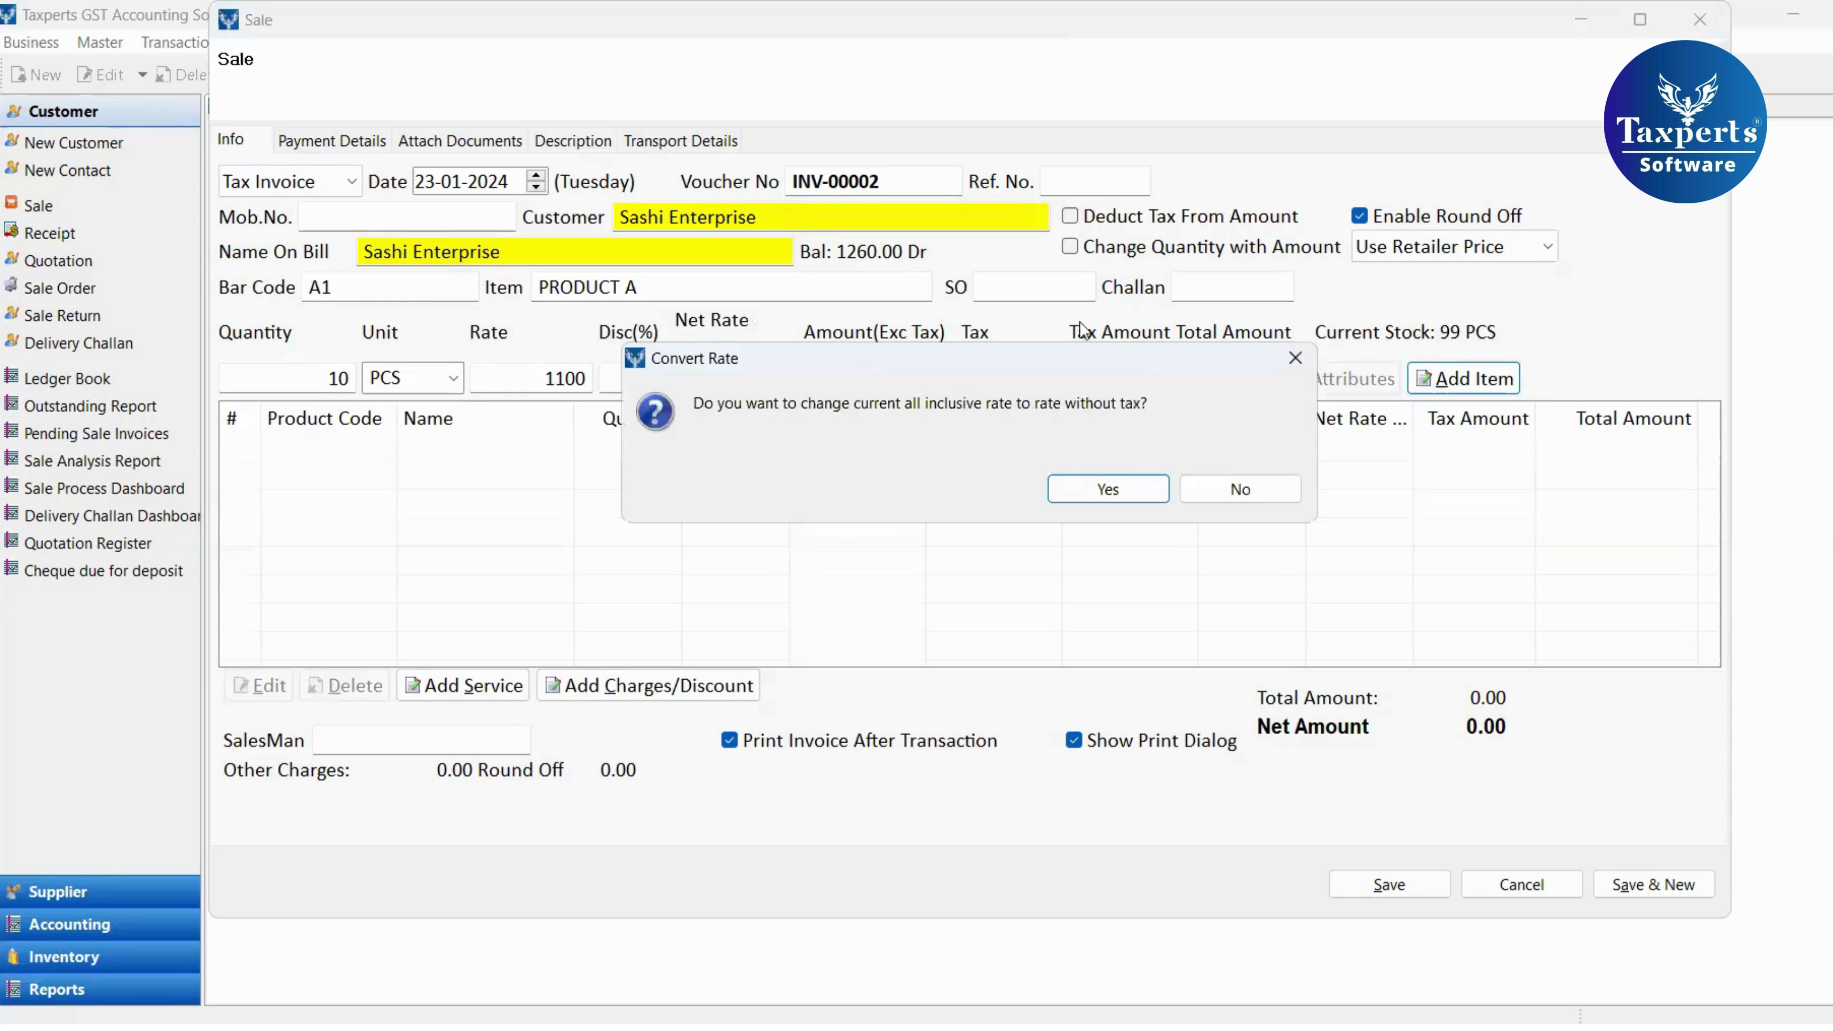
{"action": "left_click", "coordinate": [1093, 492]}
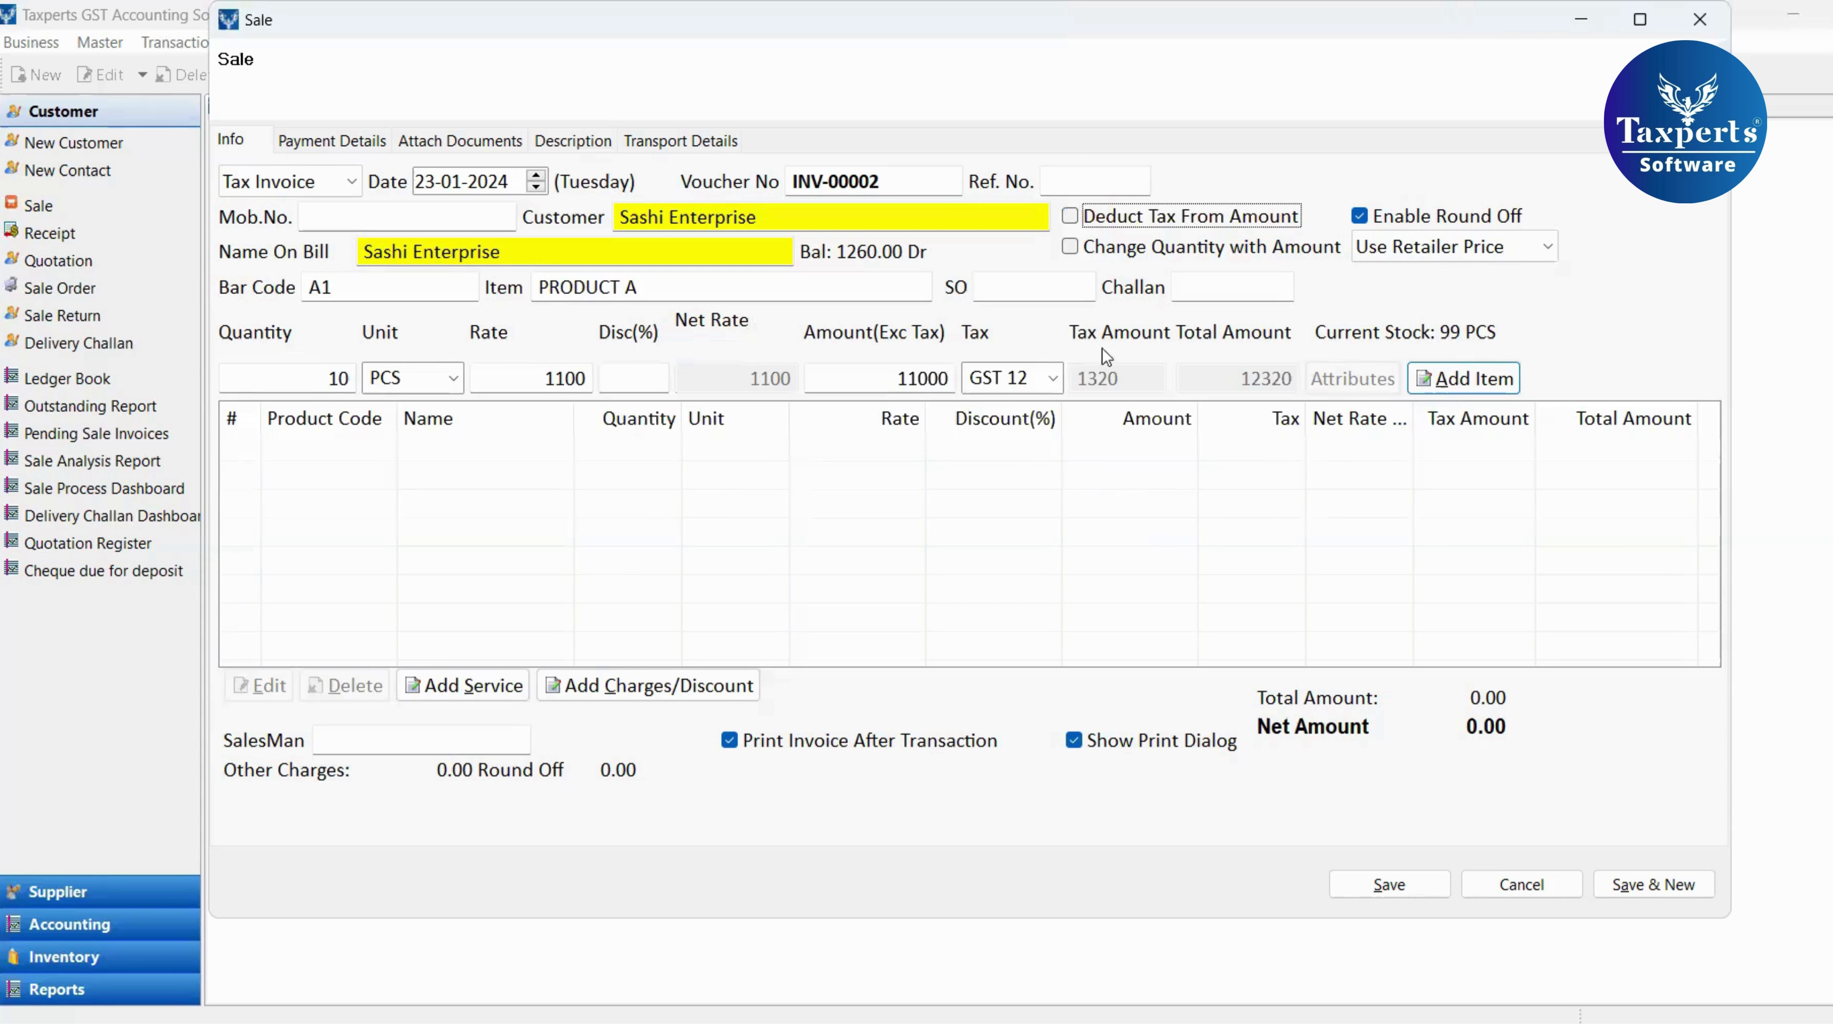
Add PRODUCT A to the invoice's item list, accepting a price above the MRP.
{"action": "left_click", "coordinate": [1491, 383]}
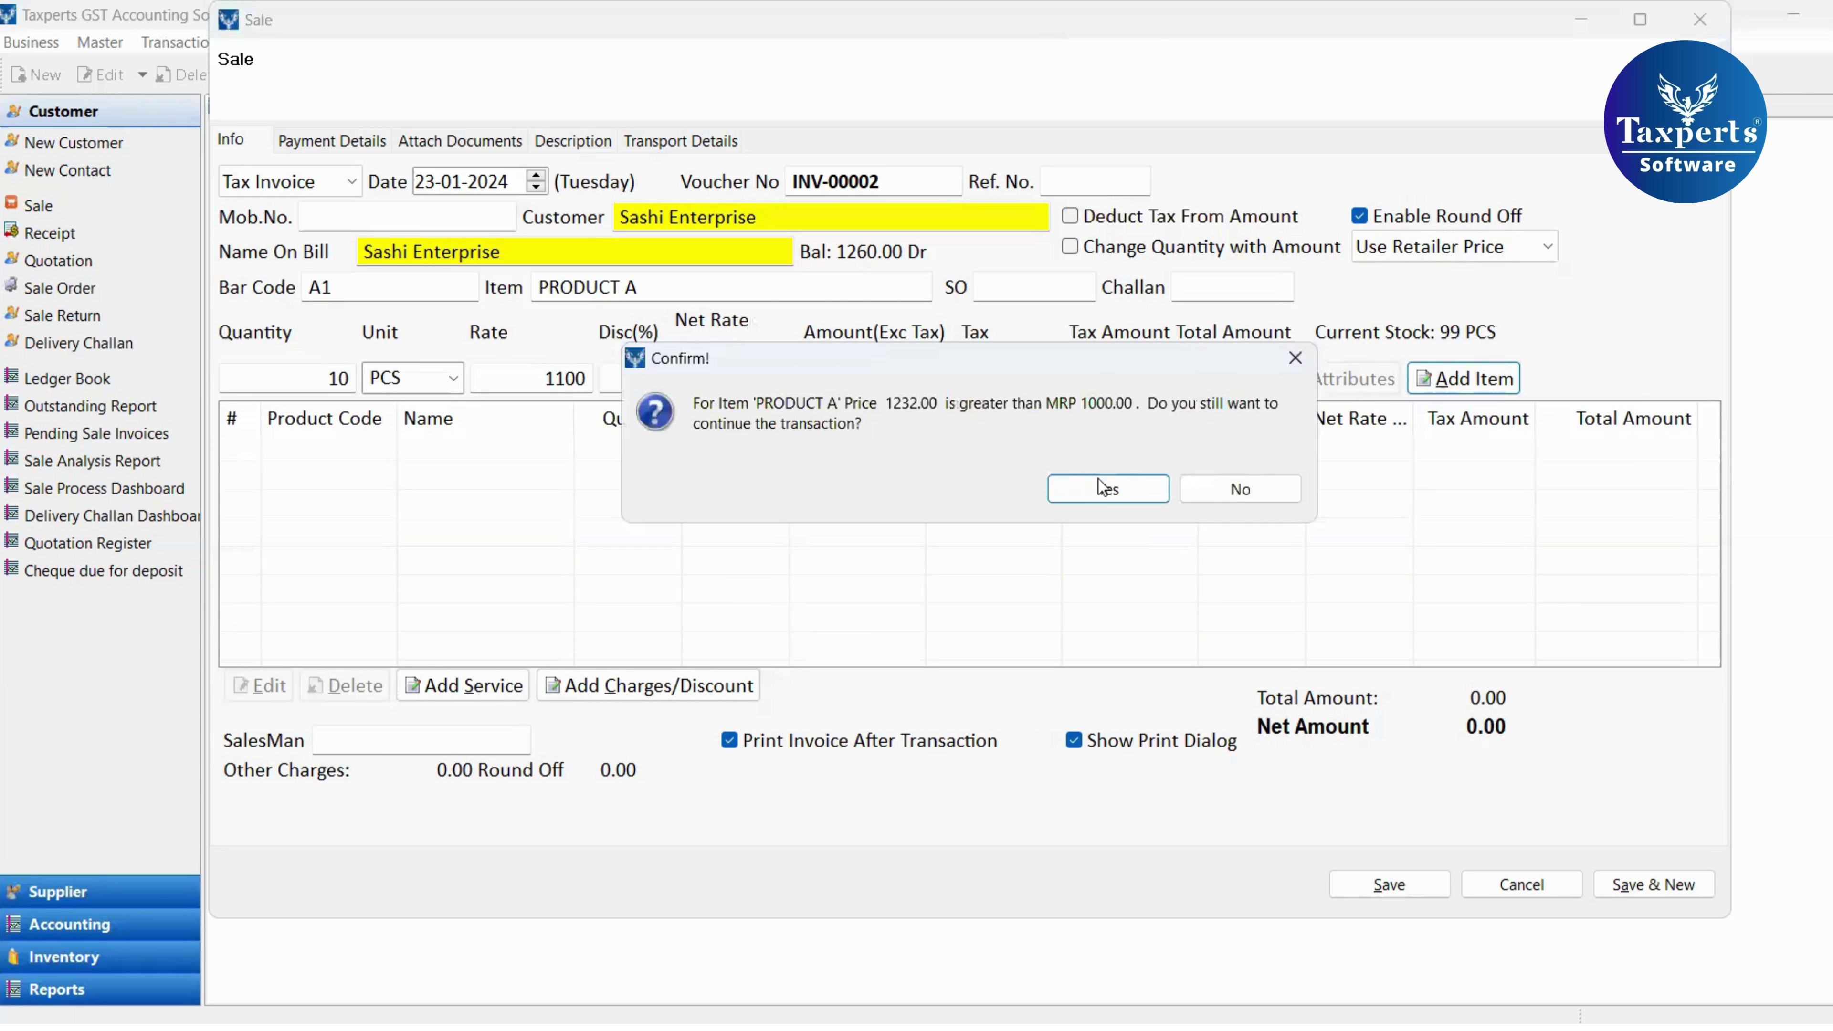
{"action": "left_click", "coordinate": [1099, 489]}
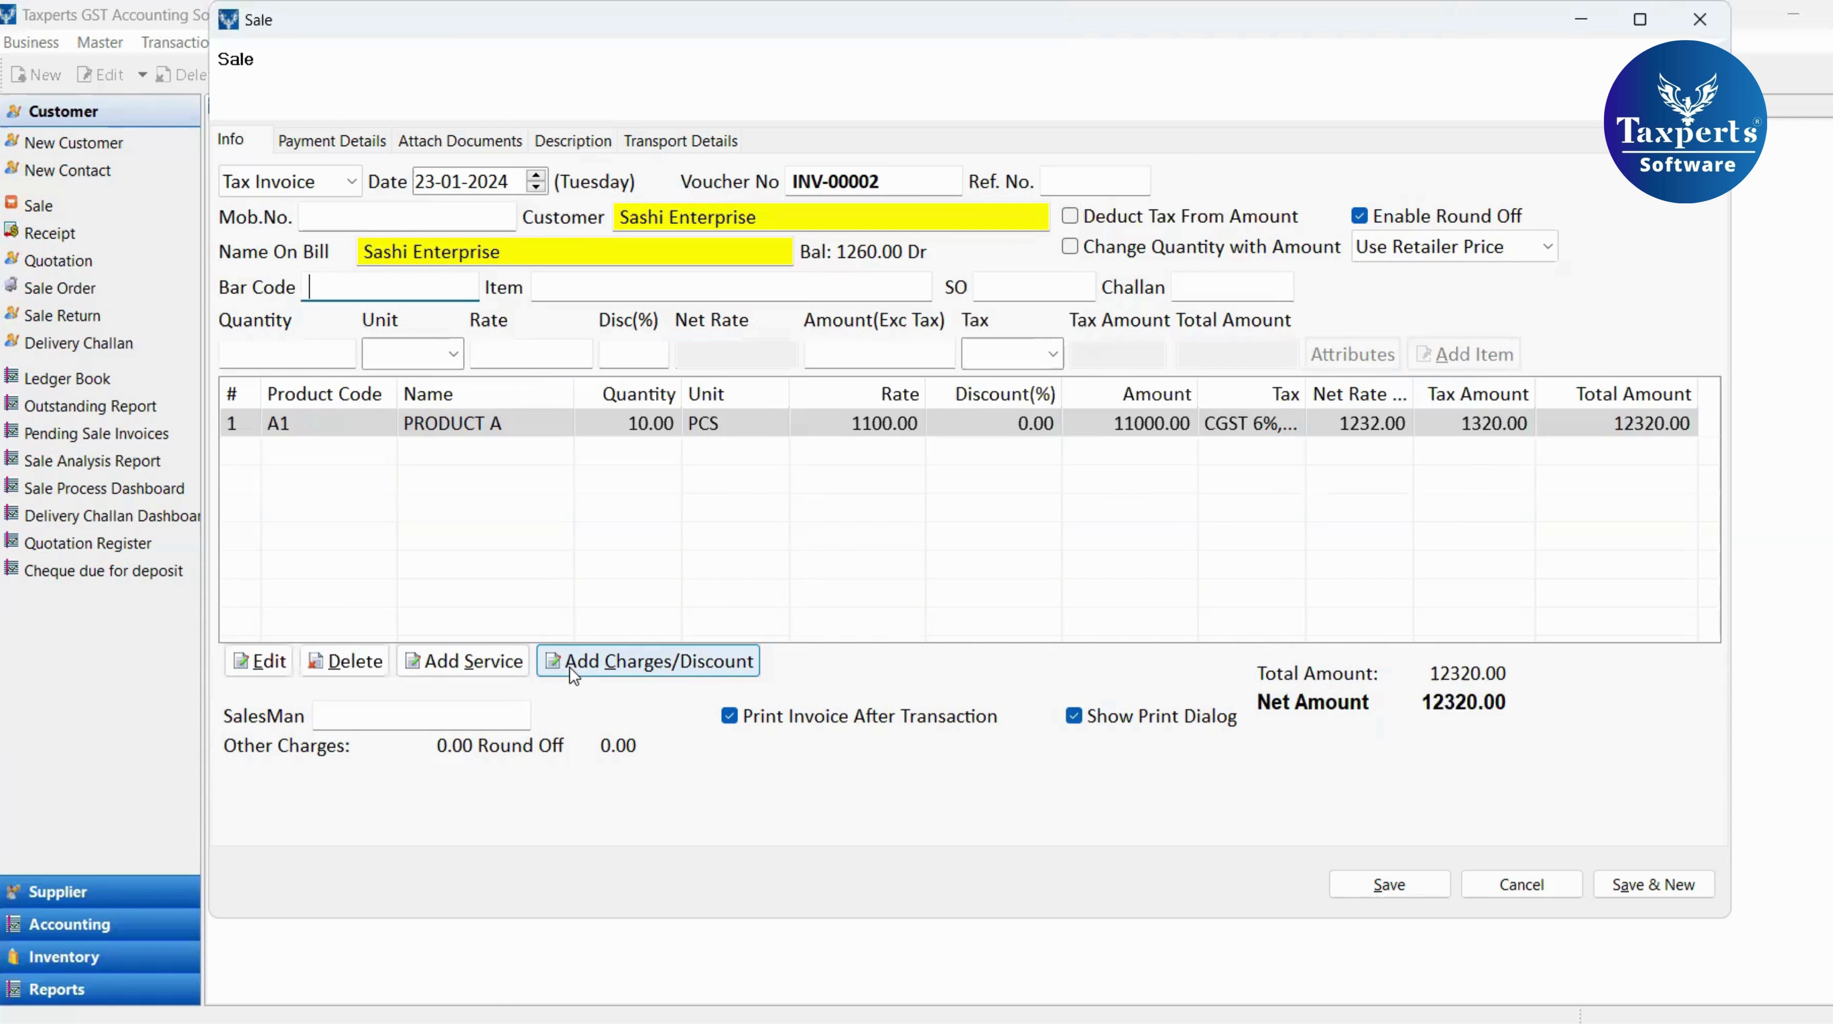
Review the sale's payment, attached document, description and transport details, and return to its main information.
{"action": "left_click", "coordinate": [328, 140]}
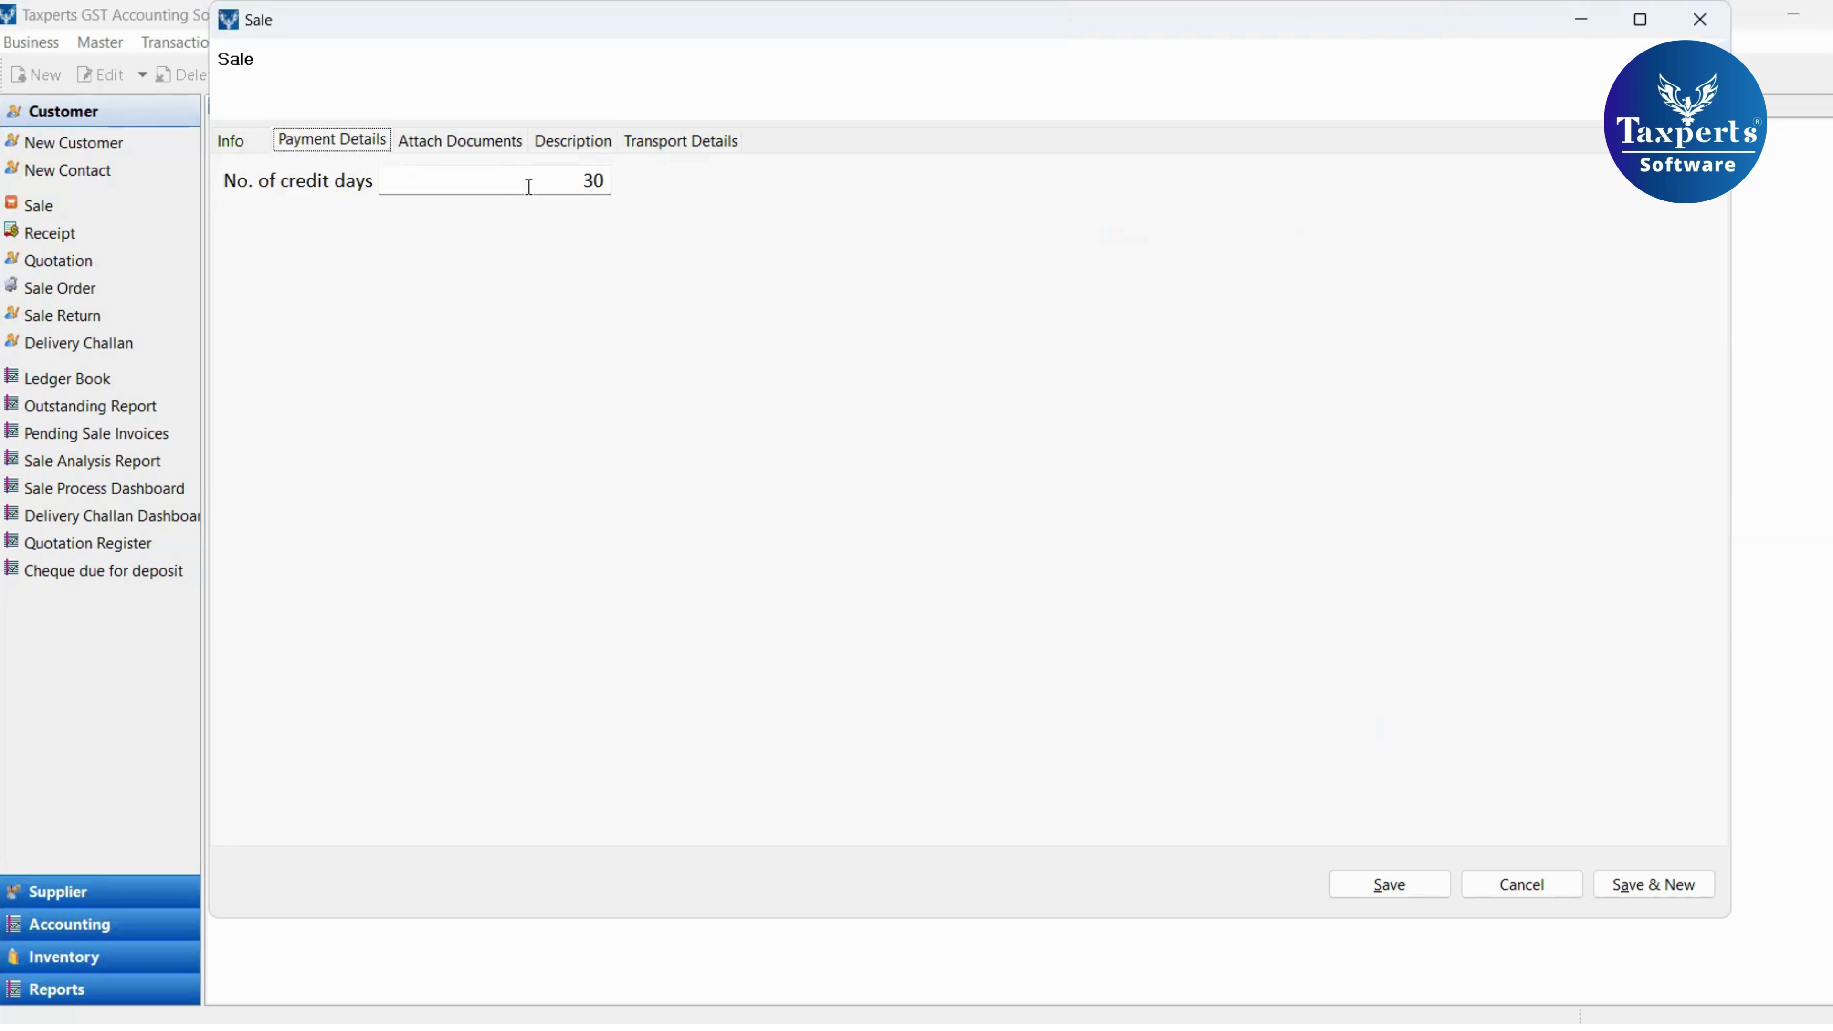
{"action": "left_click", "coordinate": [467, 149]}
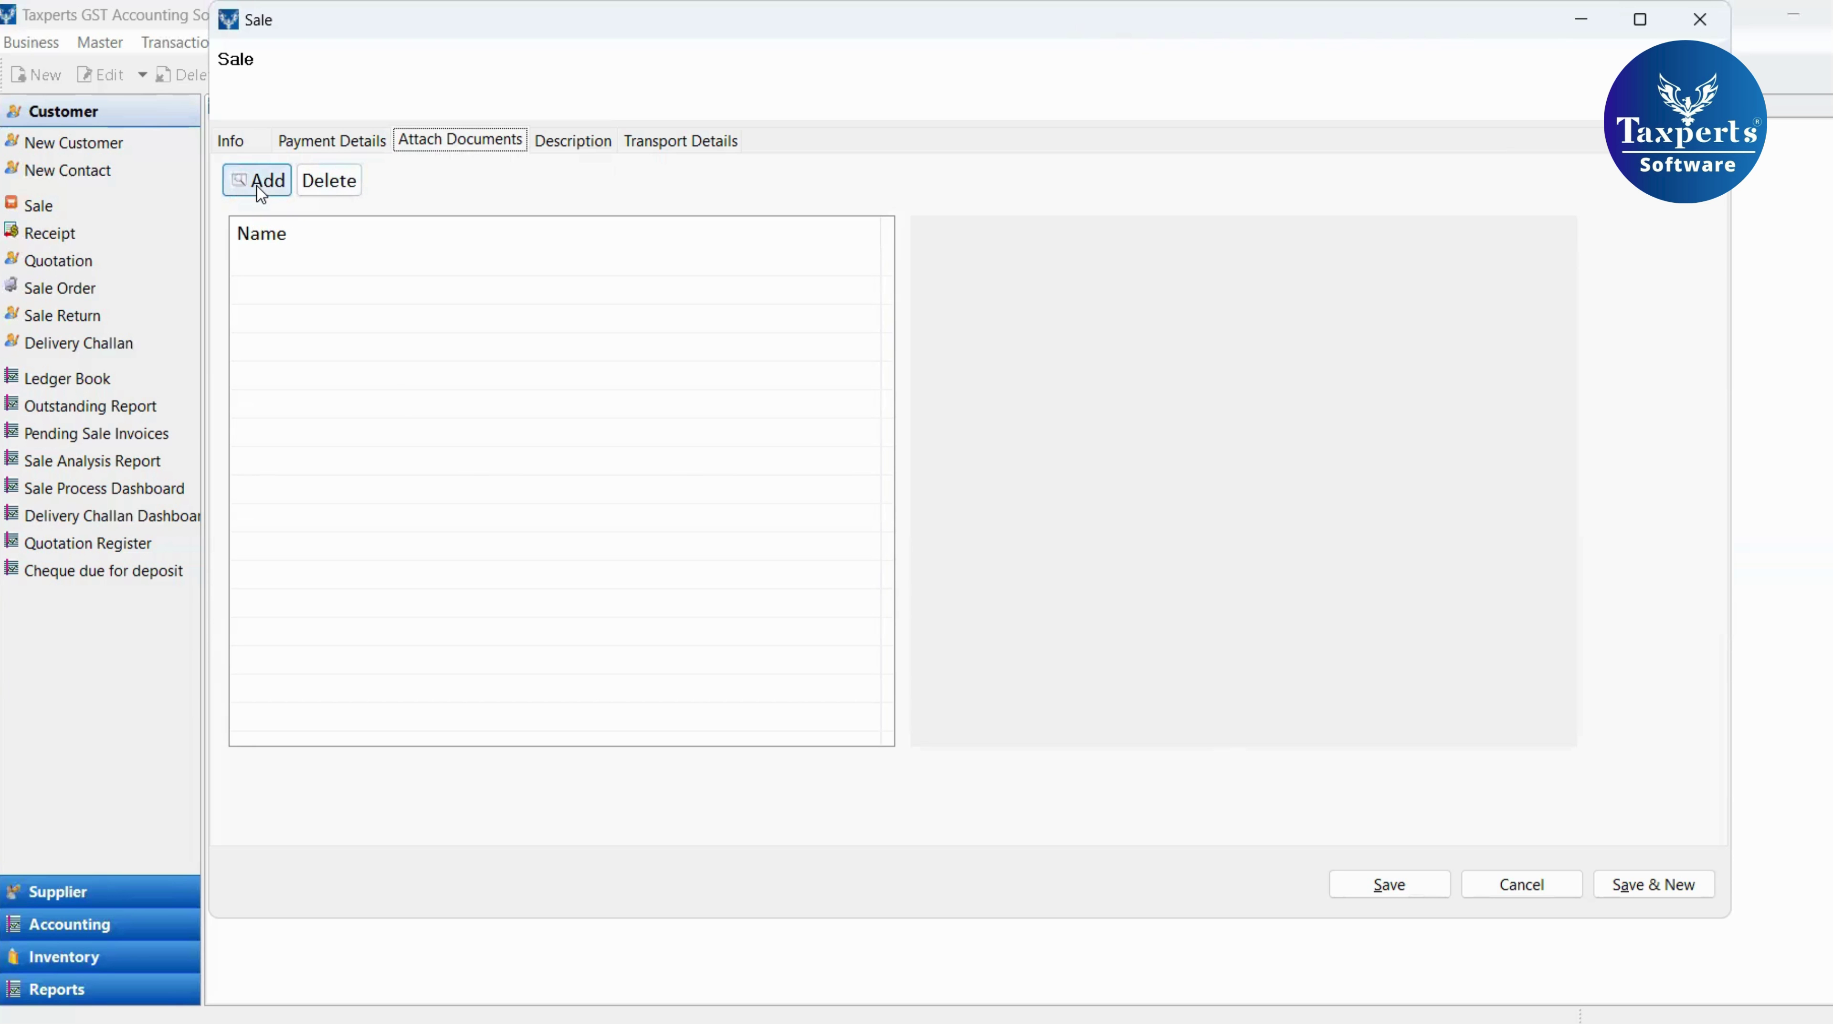
{"action": "left_click", "coordinate": [570, 139]}
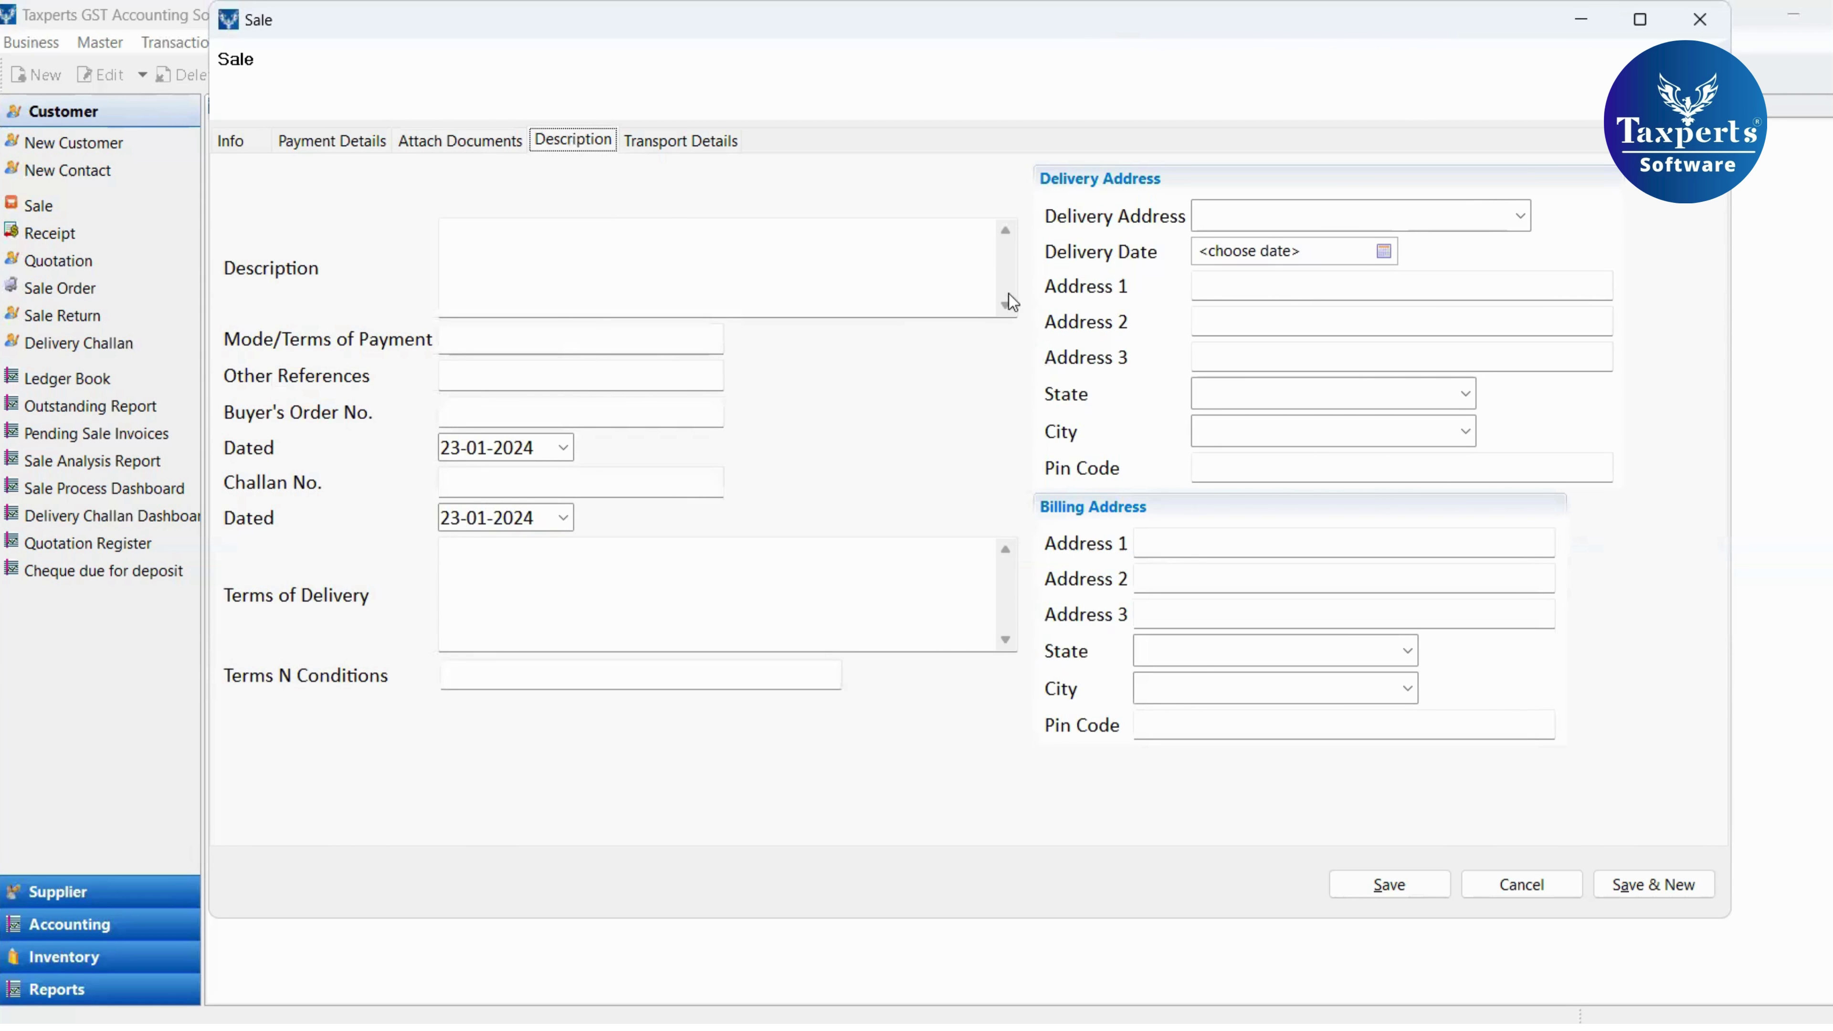
{"action": "left_click", "coordinate": [649, 144]}
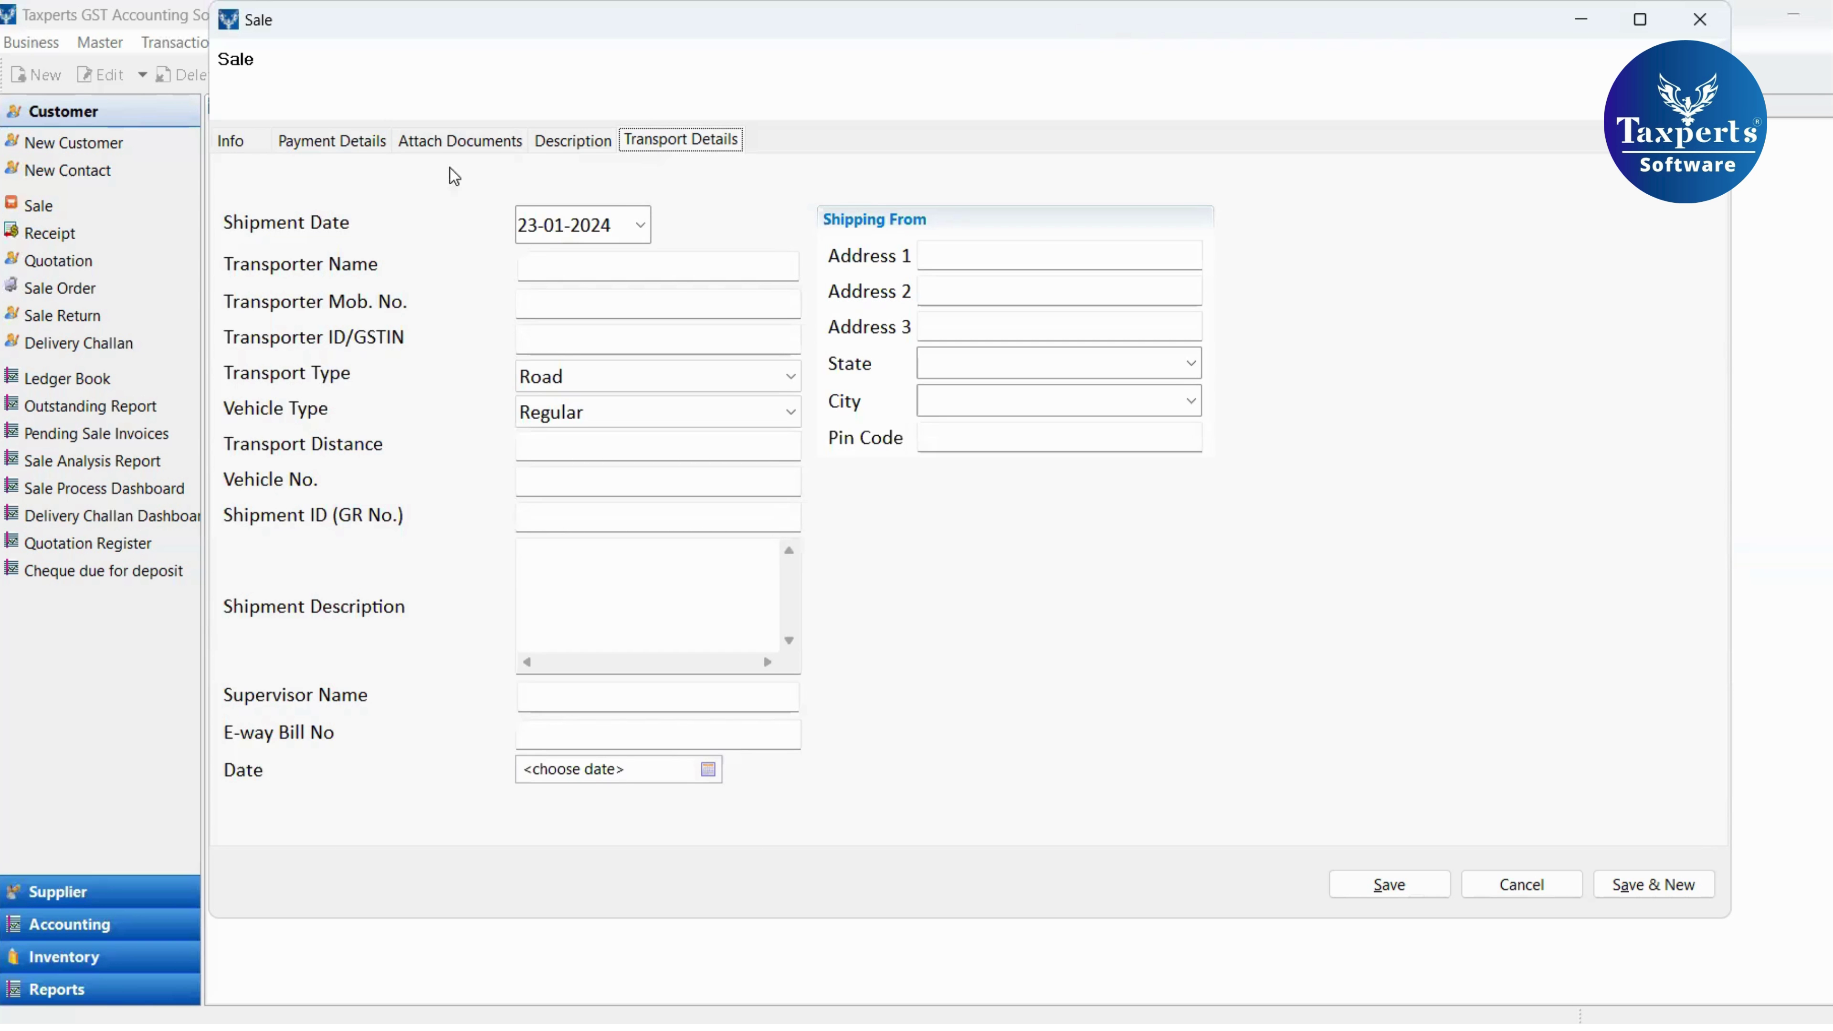
{"action": "left_click", "coordinate": [238, 142]}
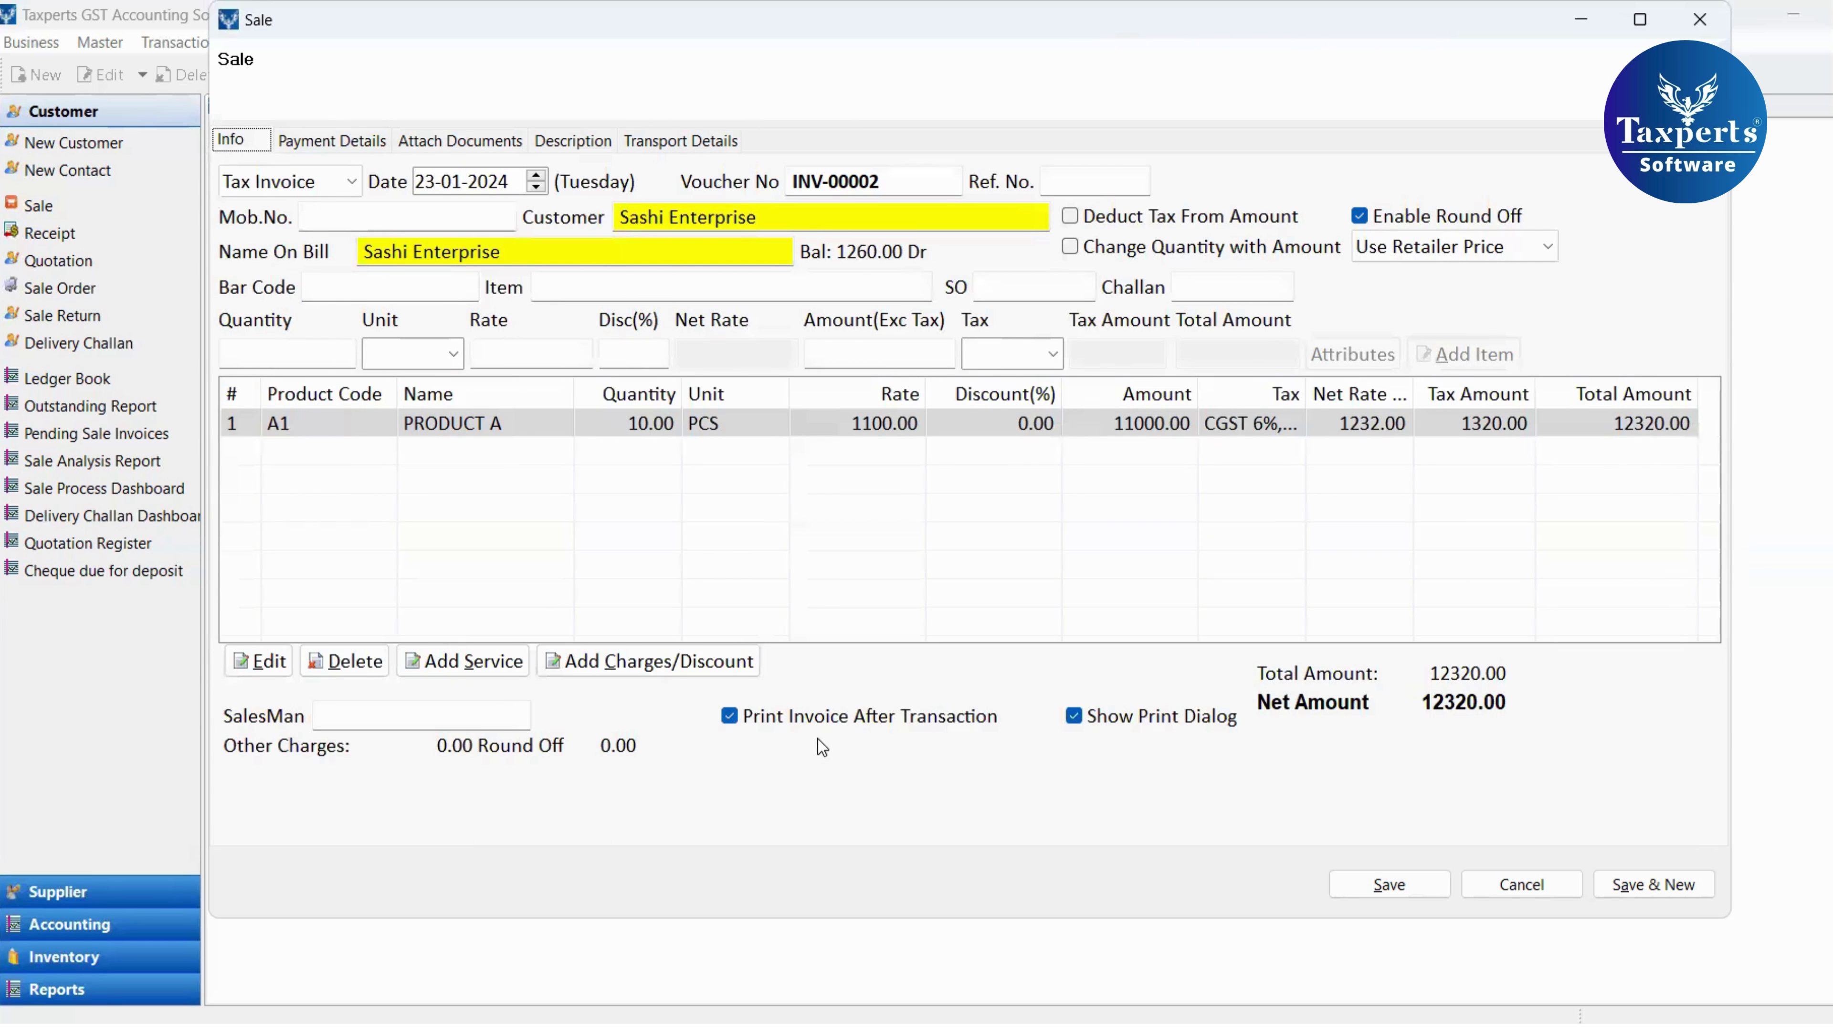
Save the sale without entering a payment and preview its Original Copy in the Standard With Discount format.
{"action": "left_click", "coordinate": [1400, 895]}
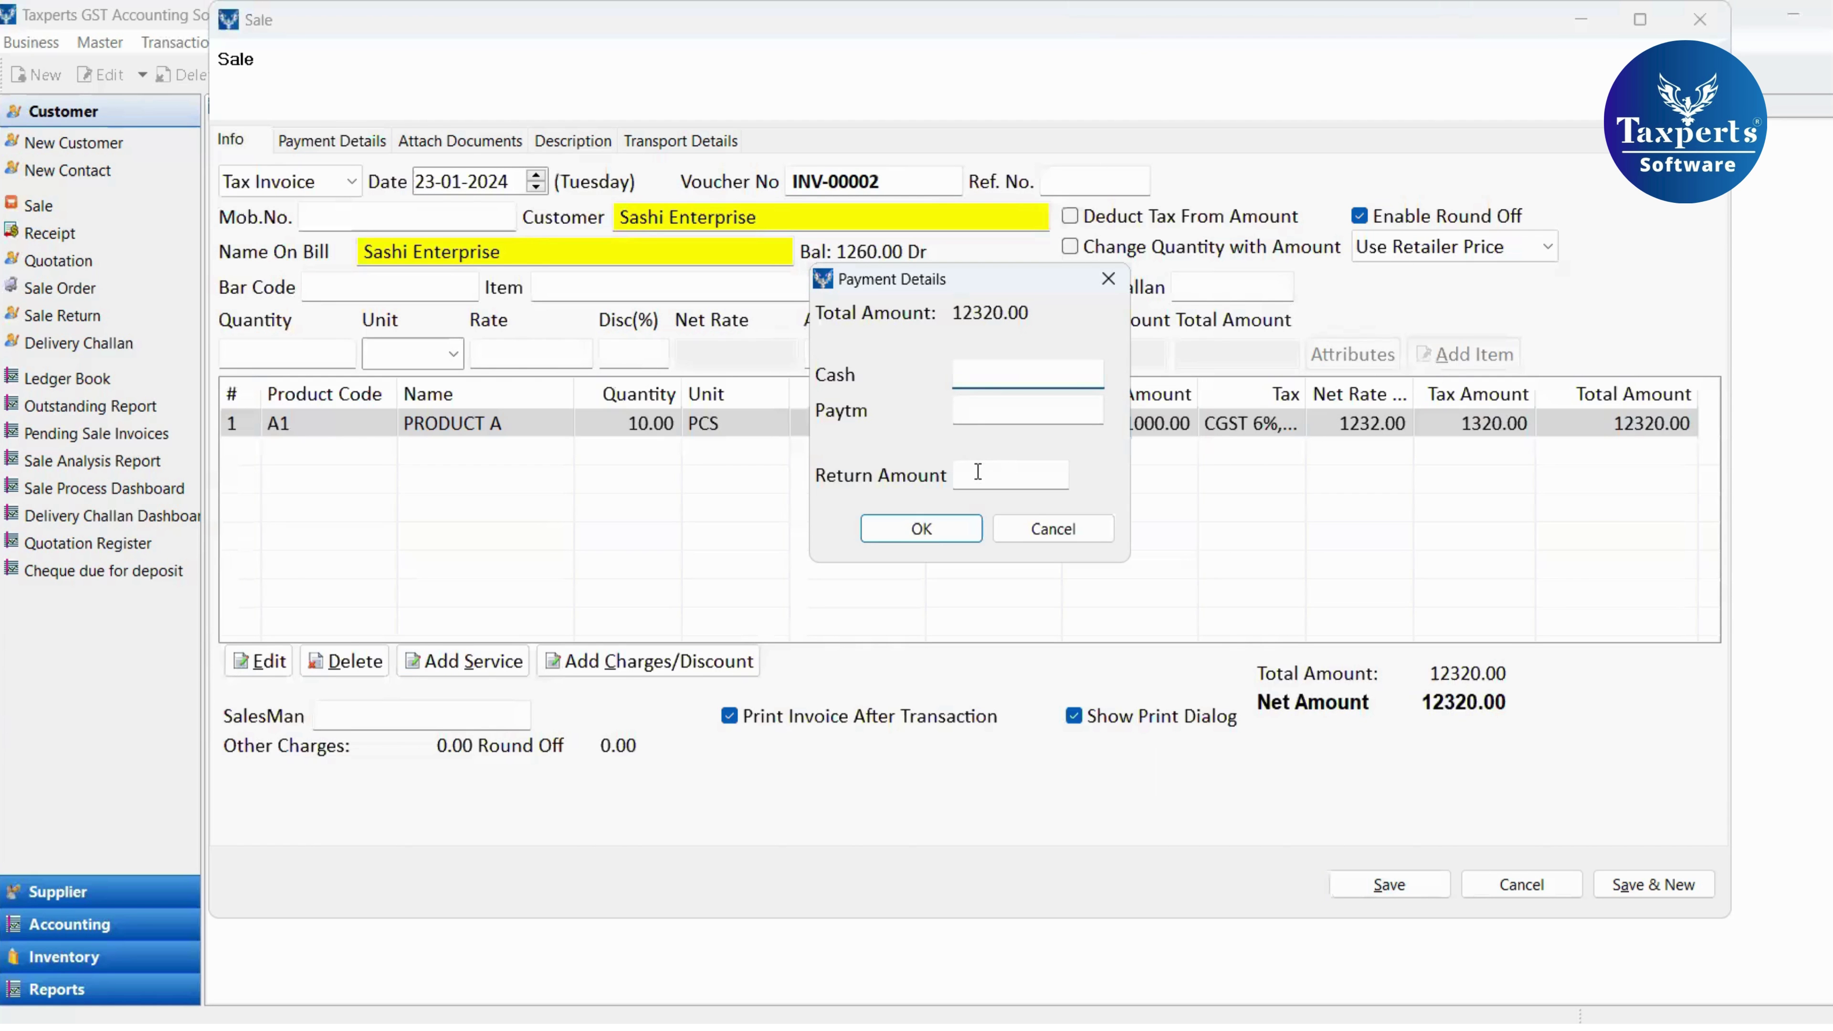
{"action": "left_click", "coordinate": [938, 536]}
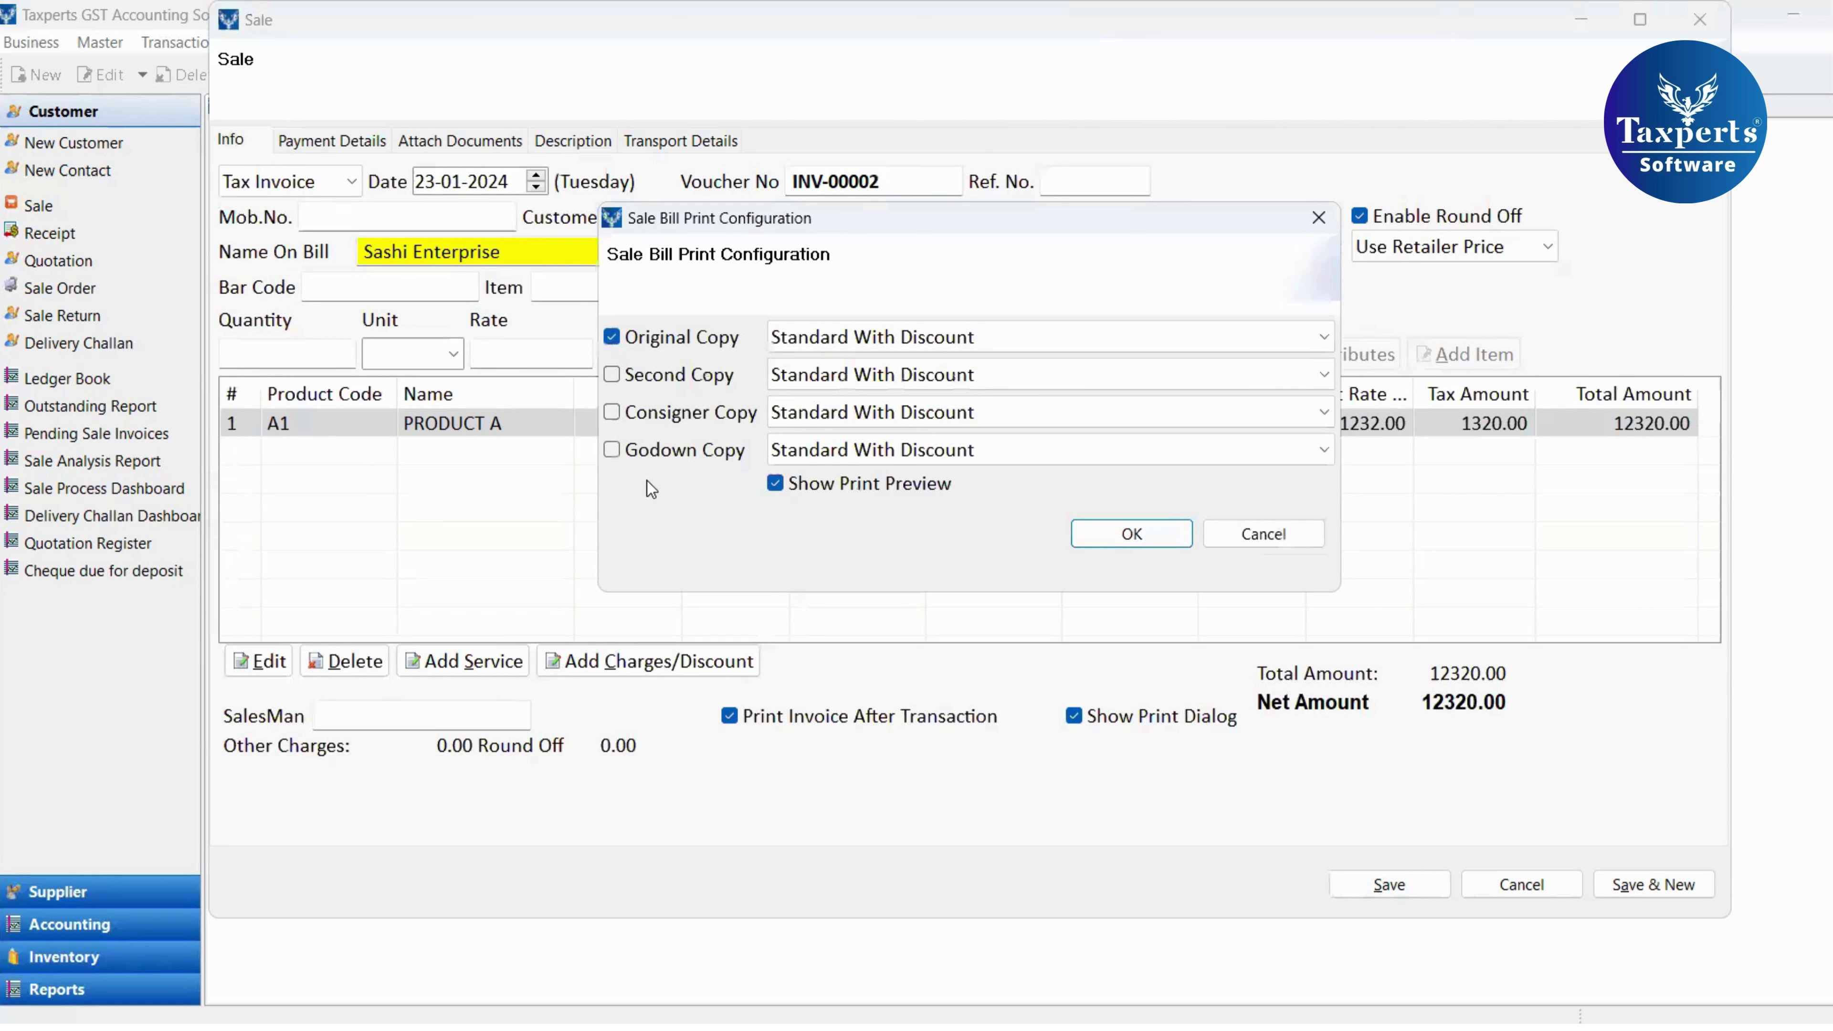
{"action": "left_click", "coordinate": [1163, 542]}
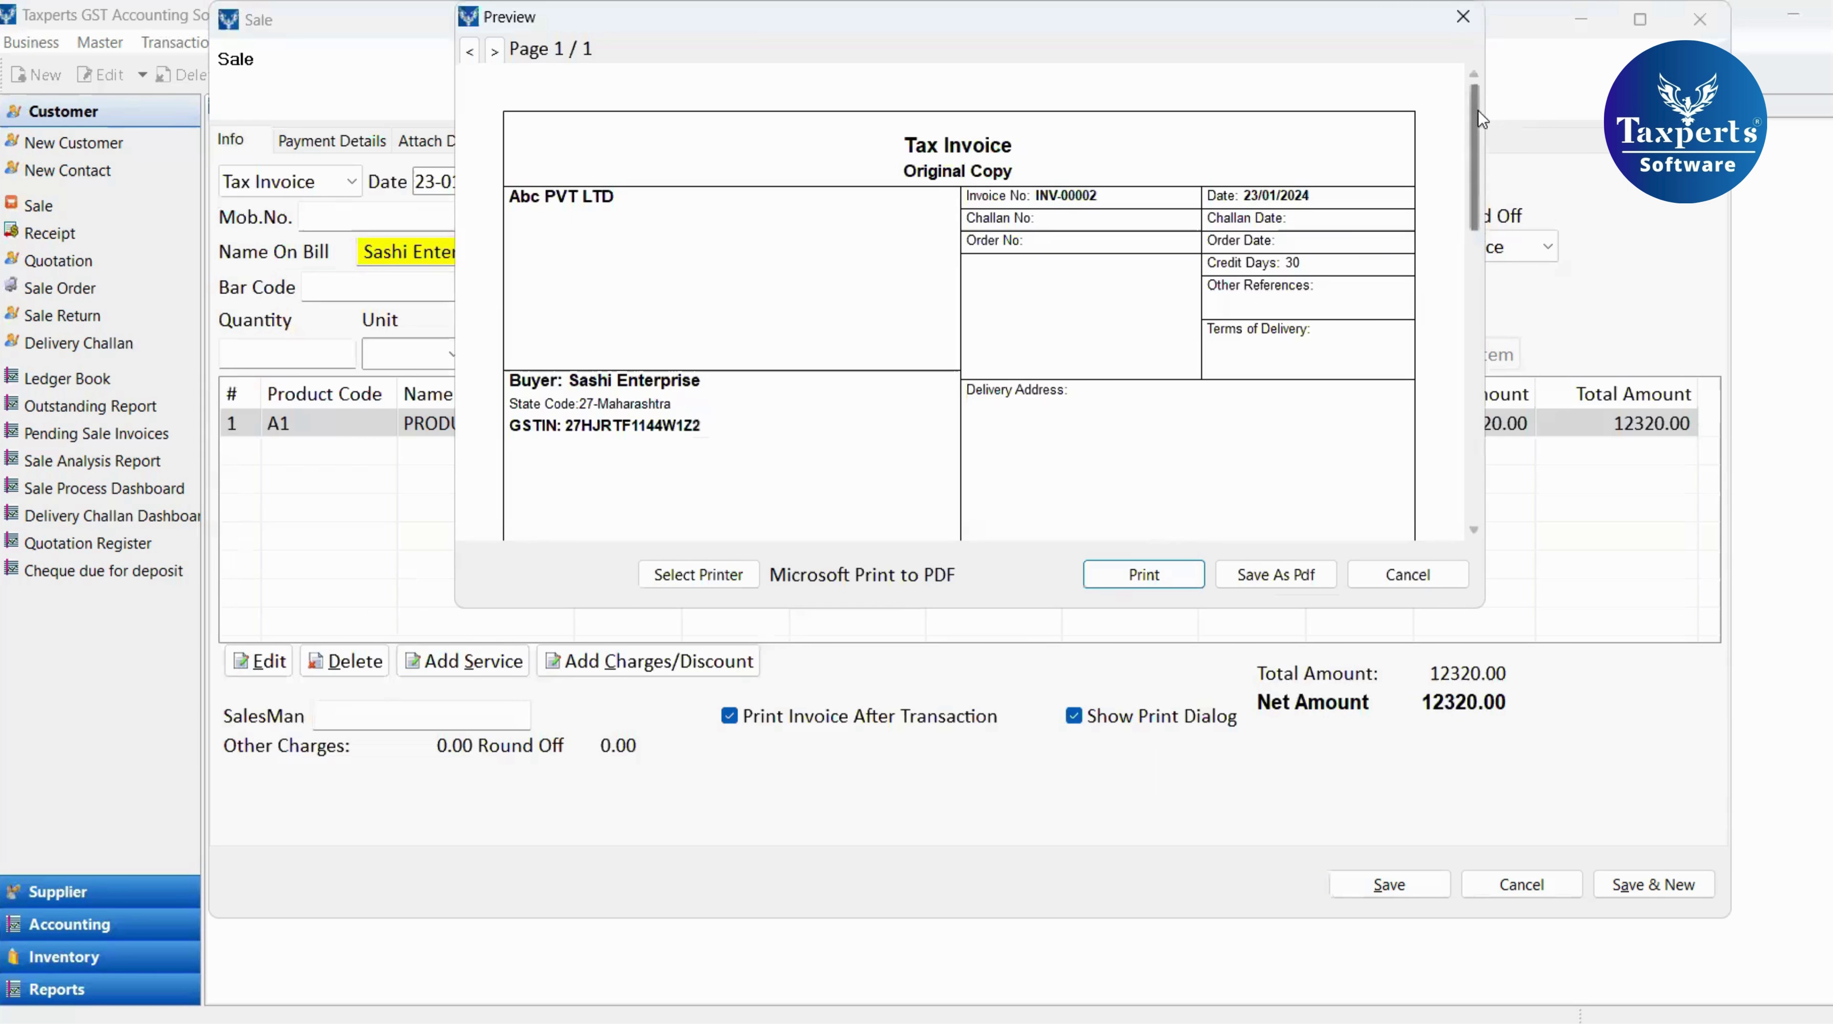
Examine the Tax Invoice preview through to the terms and declaration, and close it without printing.
{"action": "left_click_drag", "start_coordinate": [1476, 119], "coordinate": [1476, 130]}
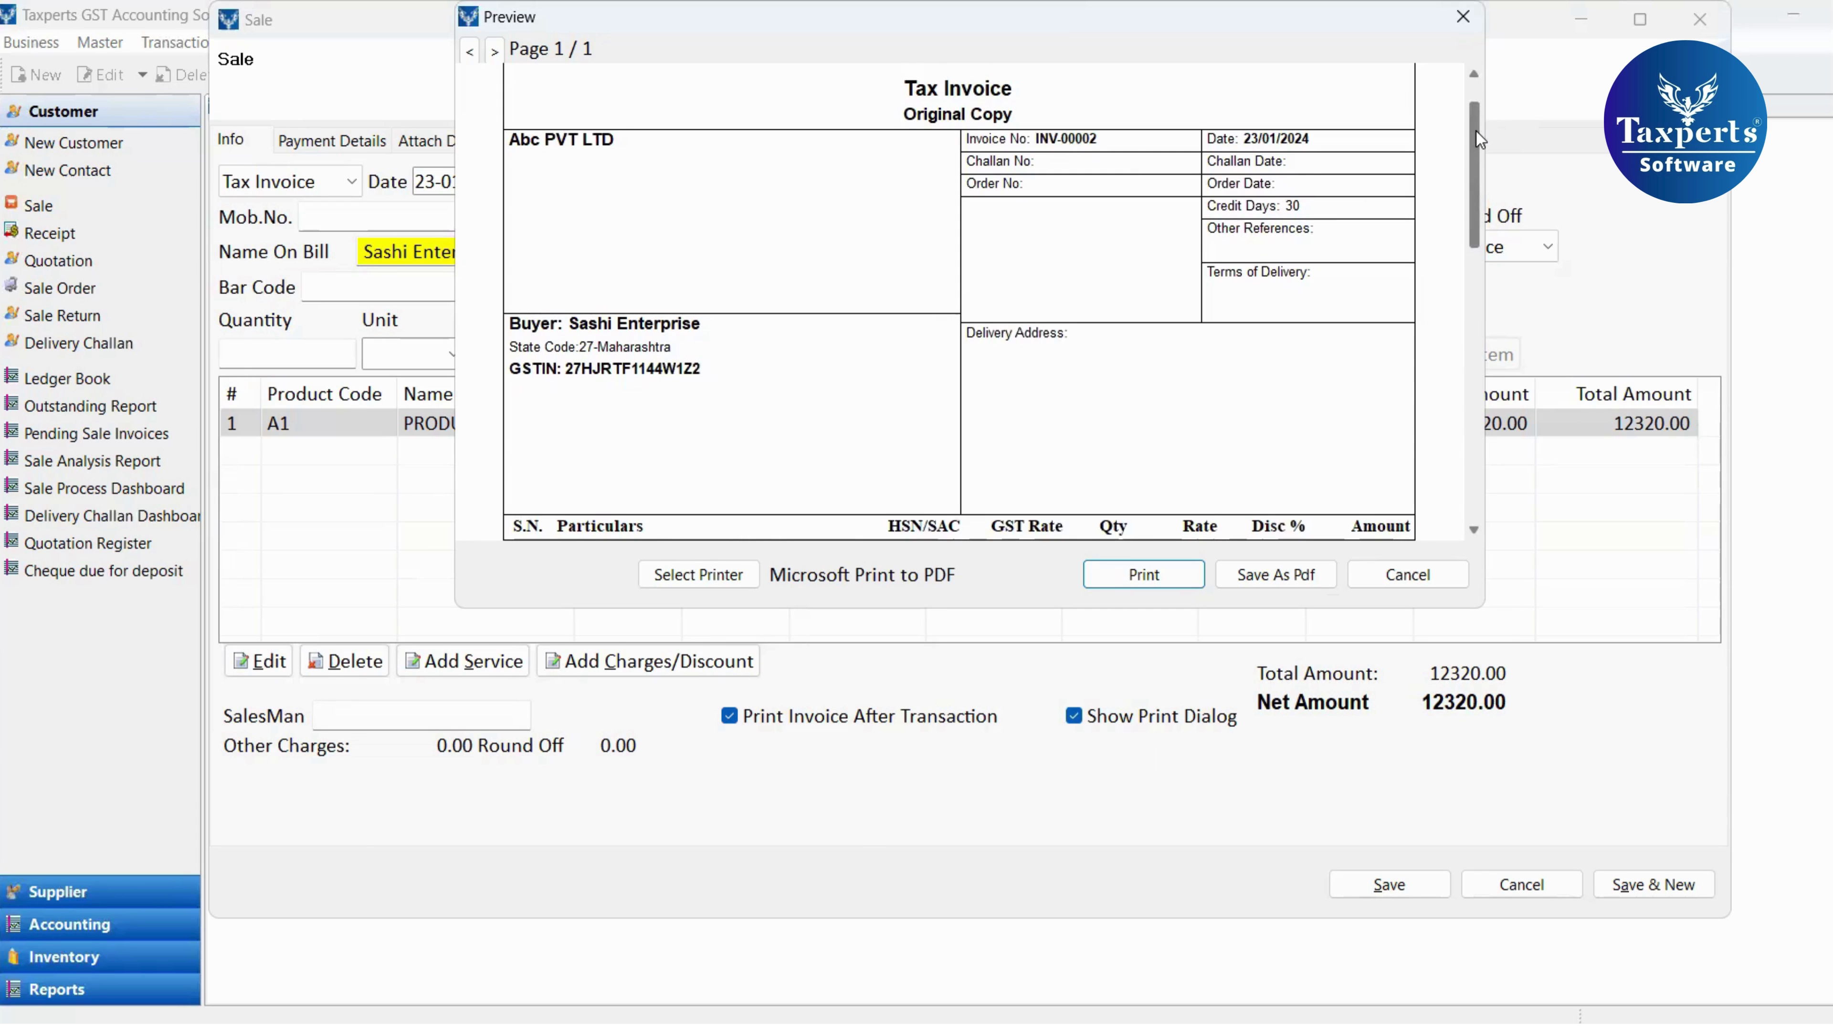
{"action": "left_click_drag", "start_coordinate": [1477, 130], "coordinate": [1468, 342]}
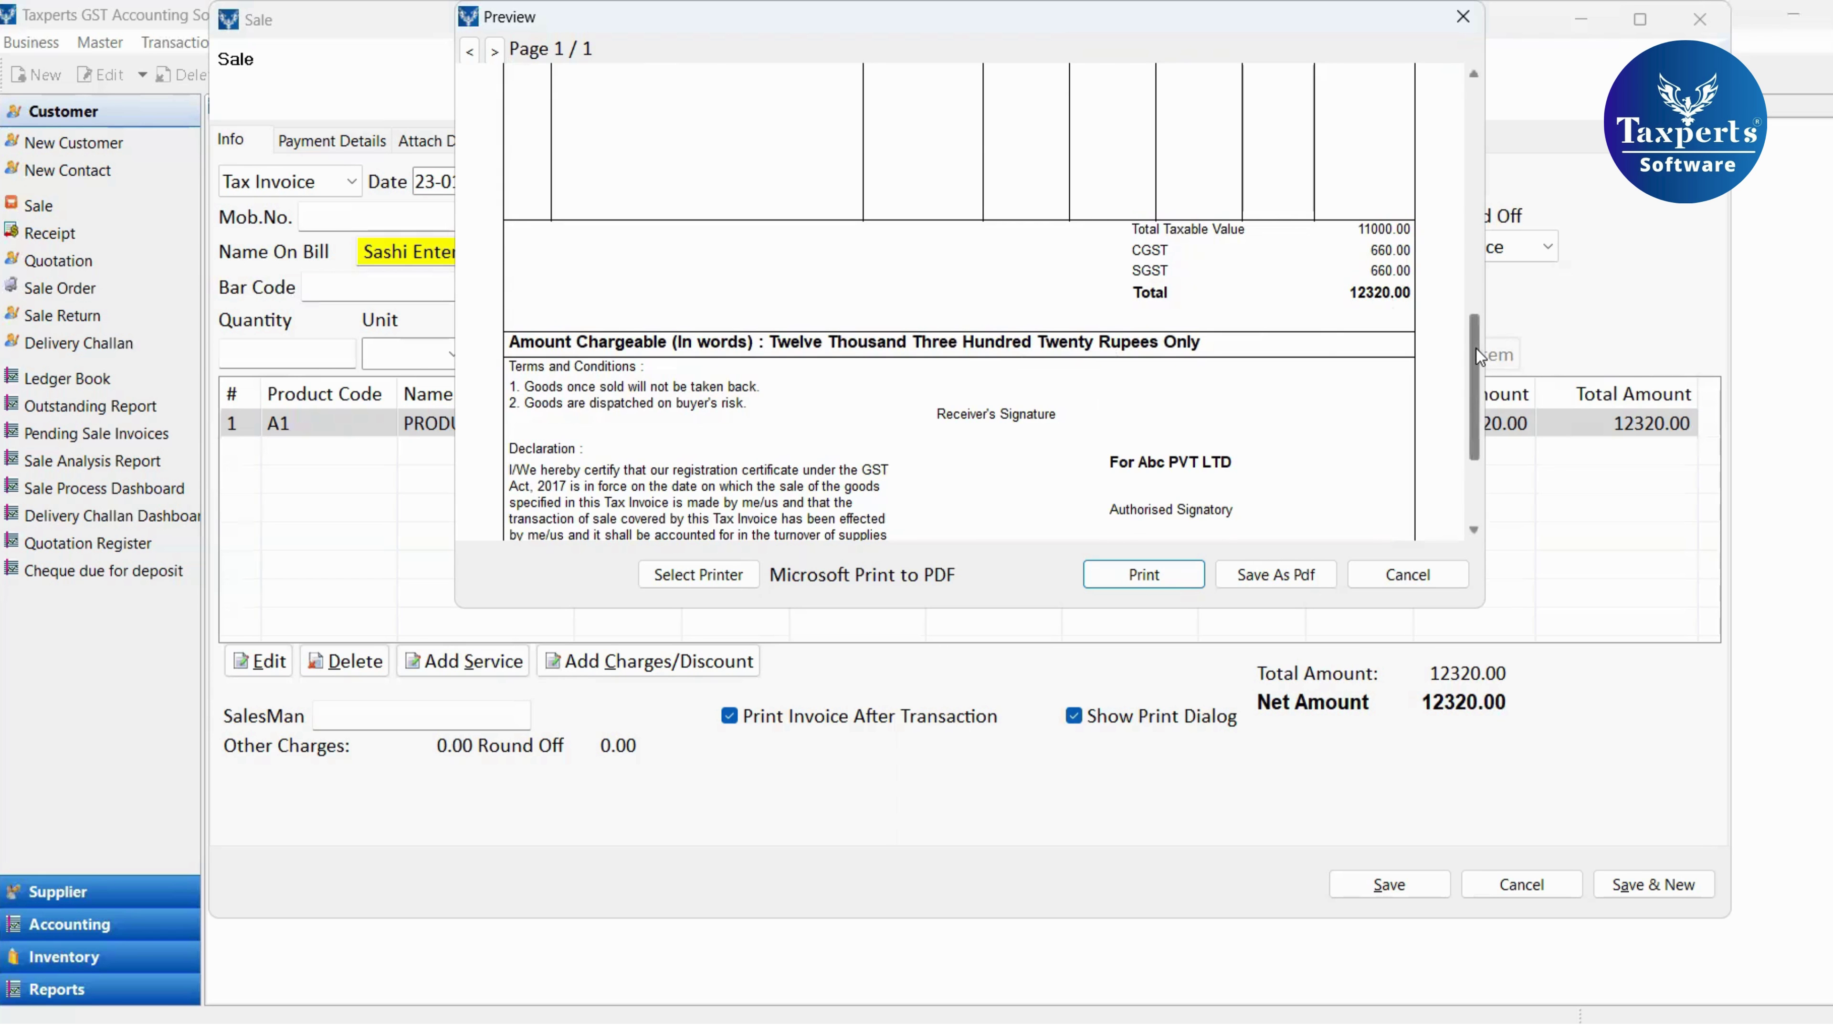
{"action": "left_click_drag", "start_coordinate": [1476, 348], "coordinate": [1472, 438]}
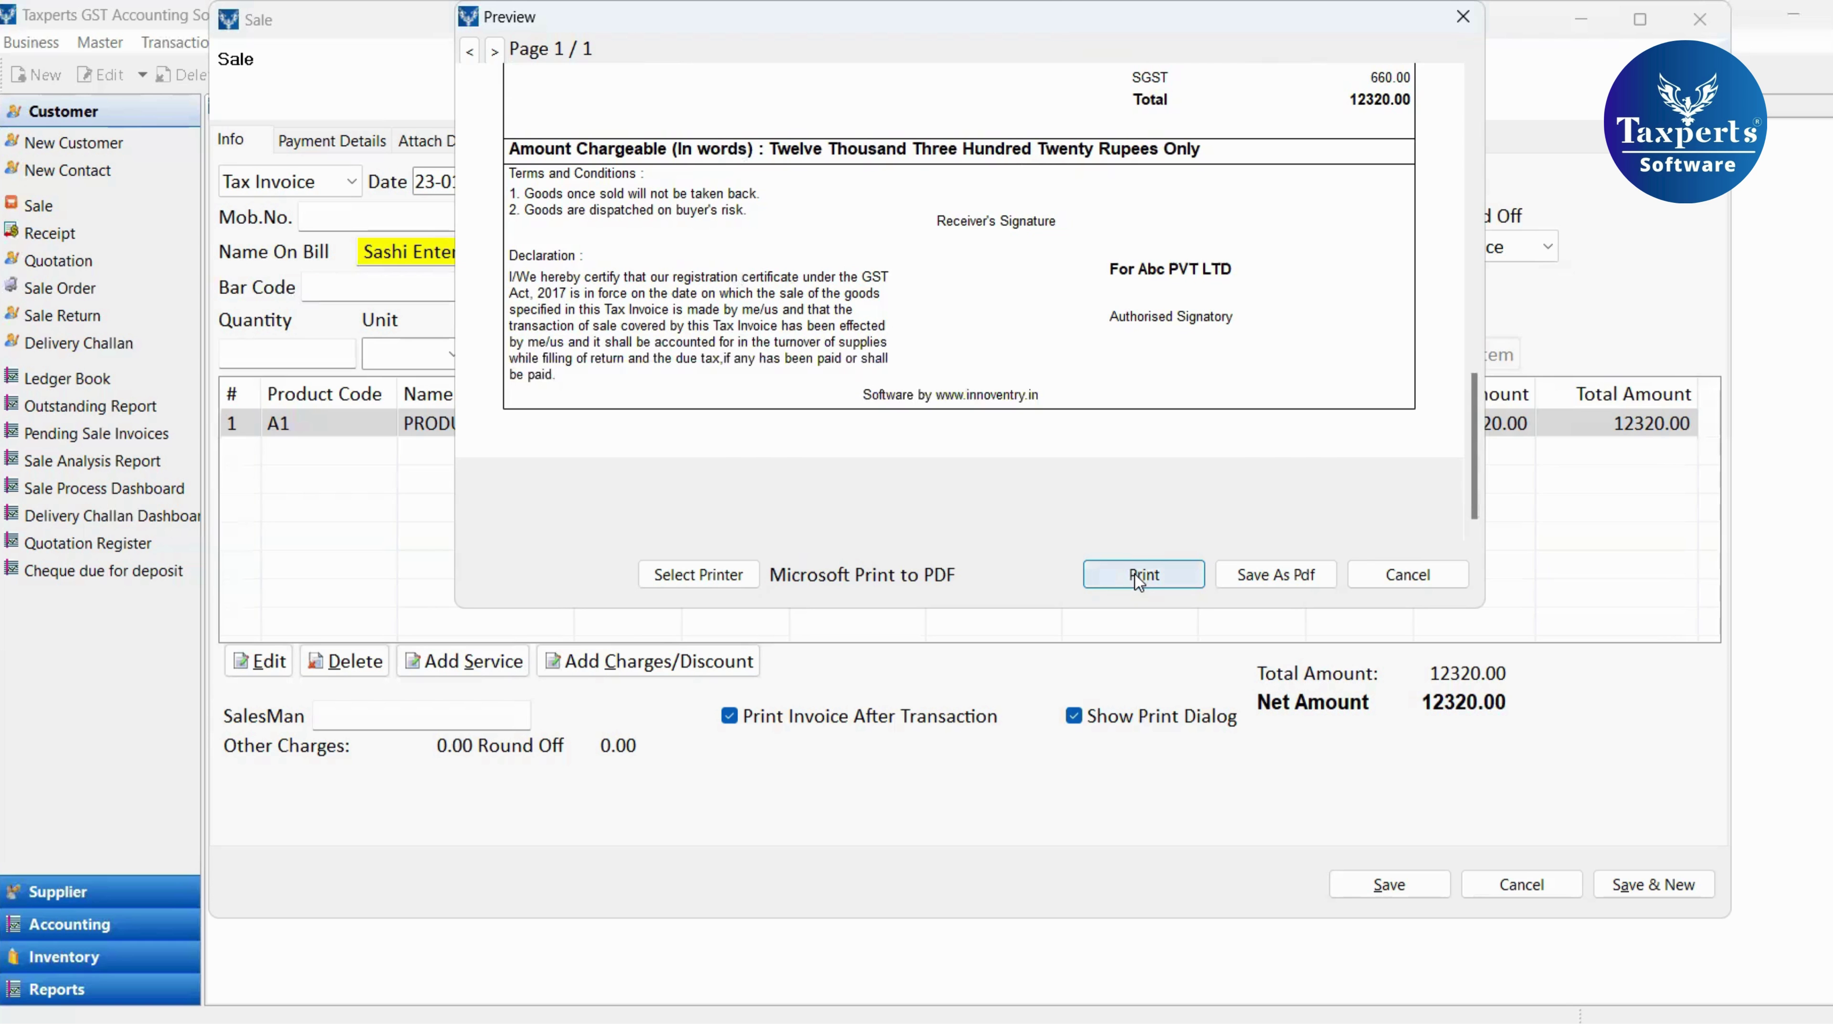
{"action": "left_click", "coordinate": [1396, 584]}
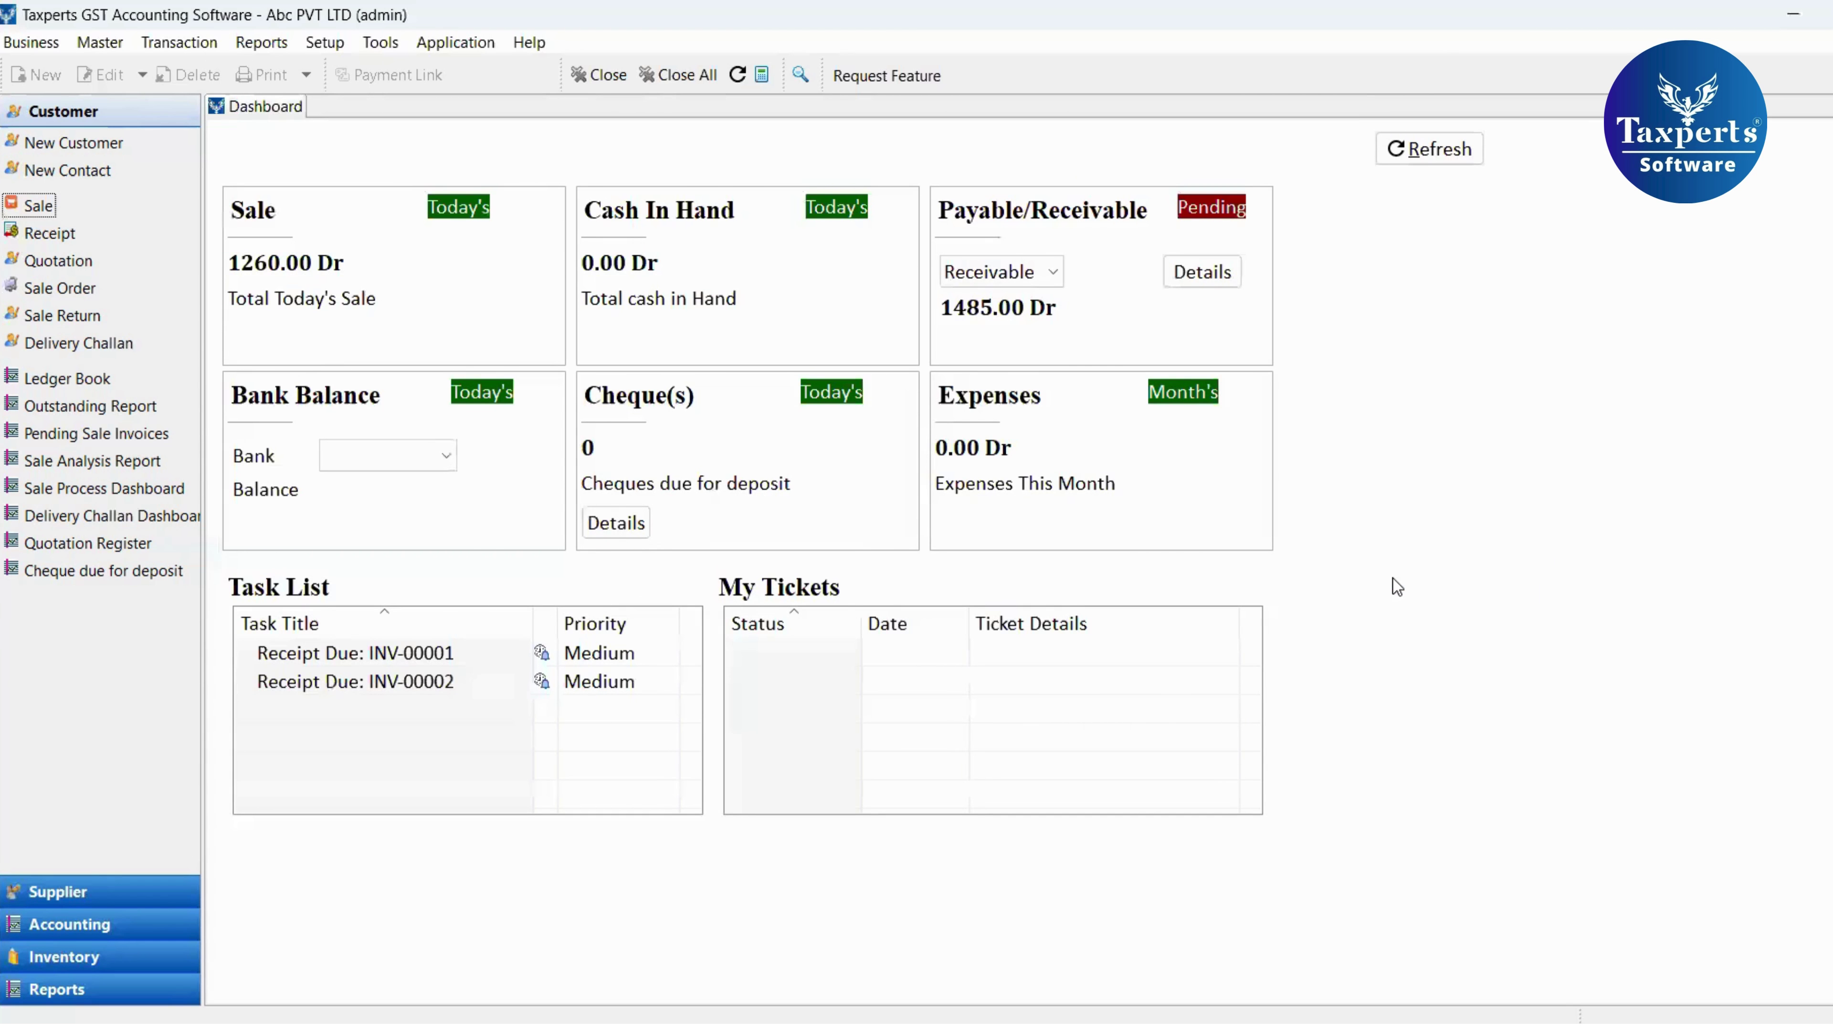